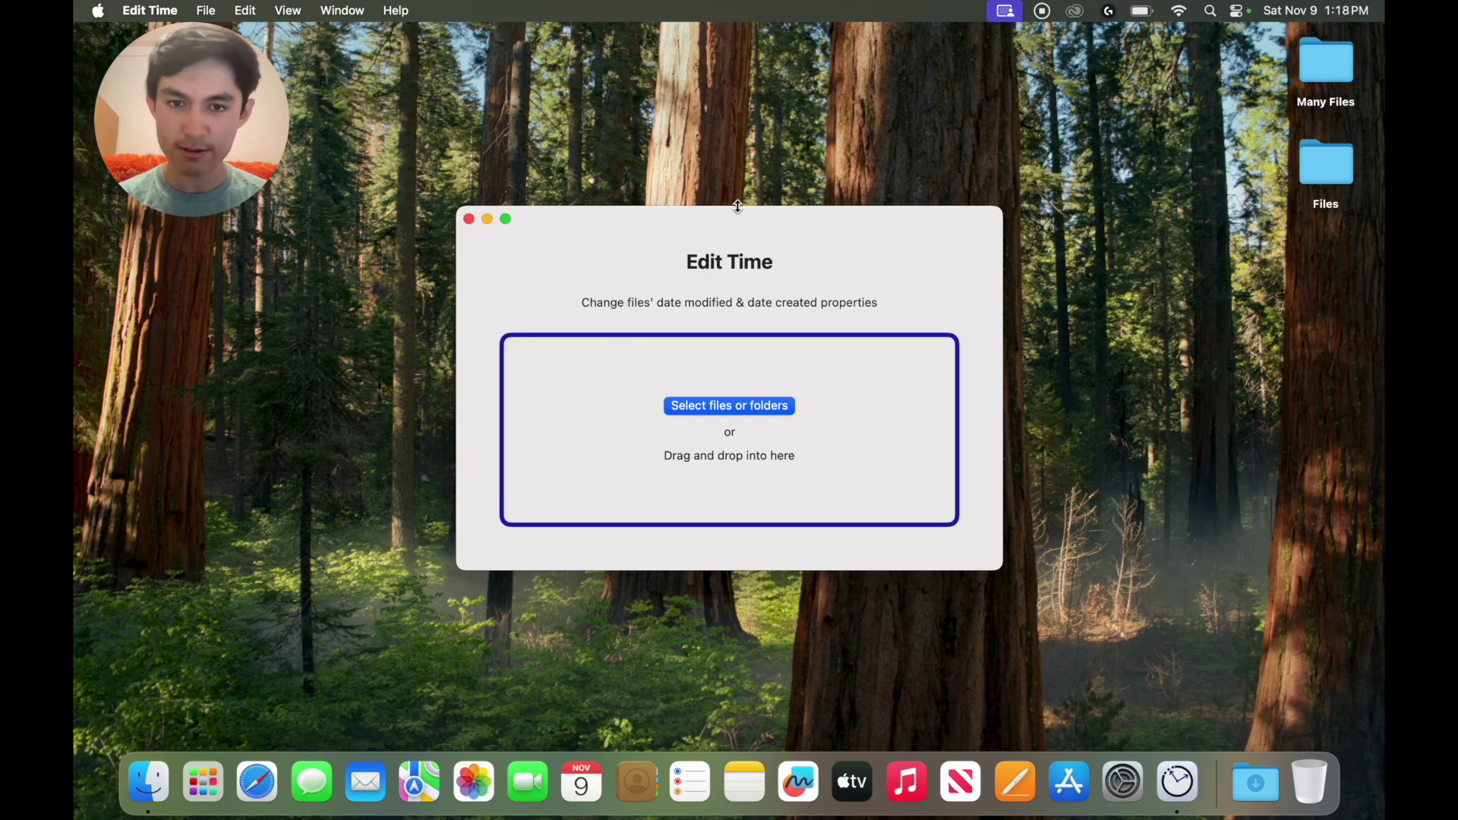
Step: Open the Files folder beside Edit Time, widen Name, and select 9/1/2022 Meeting Notes.pdf
drag(742, 216, 546, 229)
double_click(1315, 159)
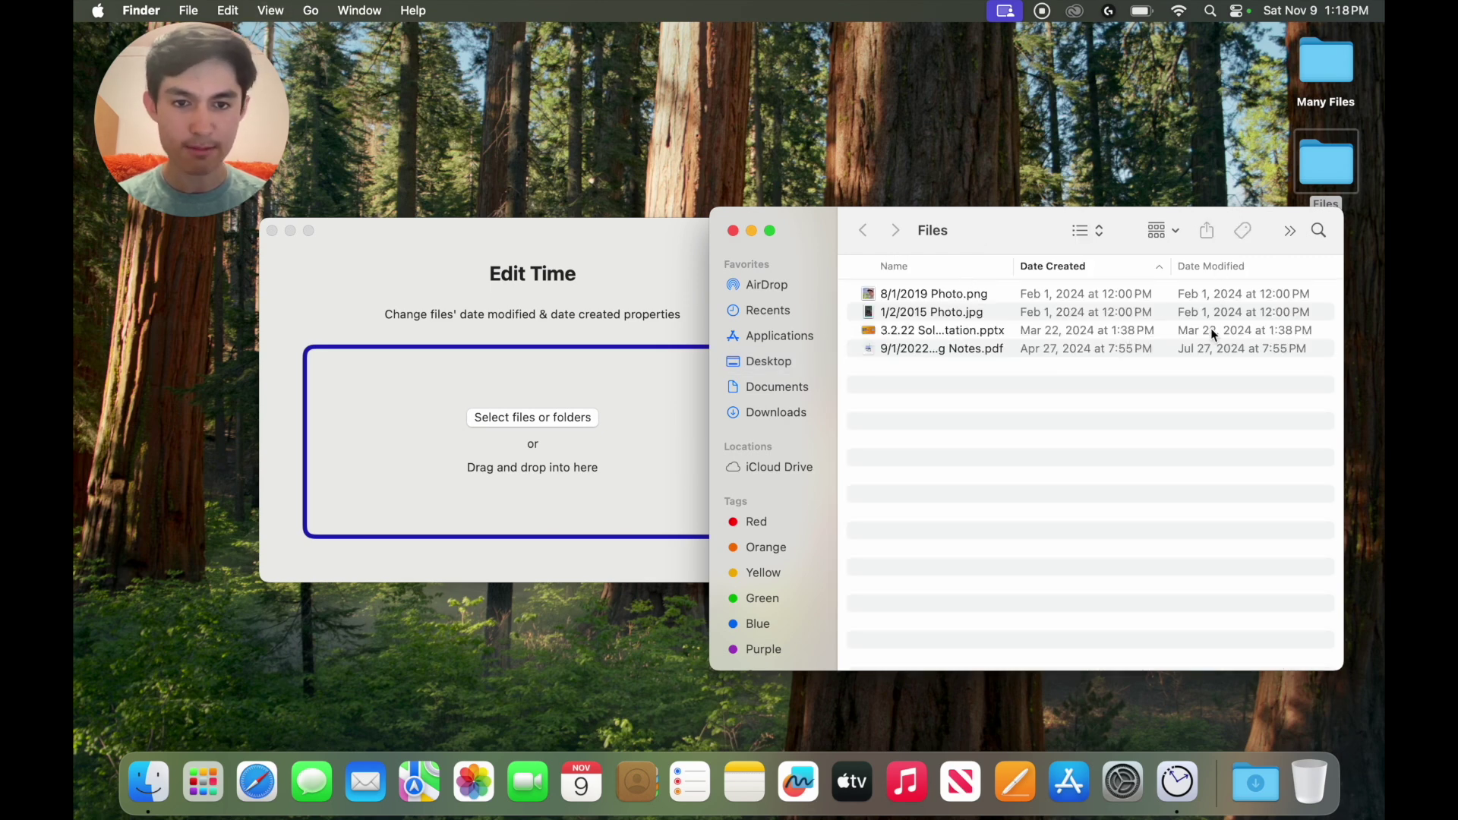
drag(1015, 271, 1059, 271)
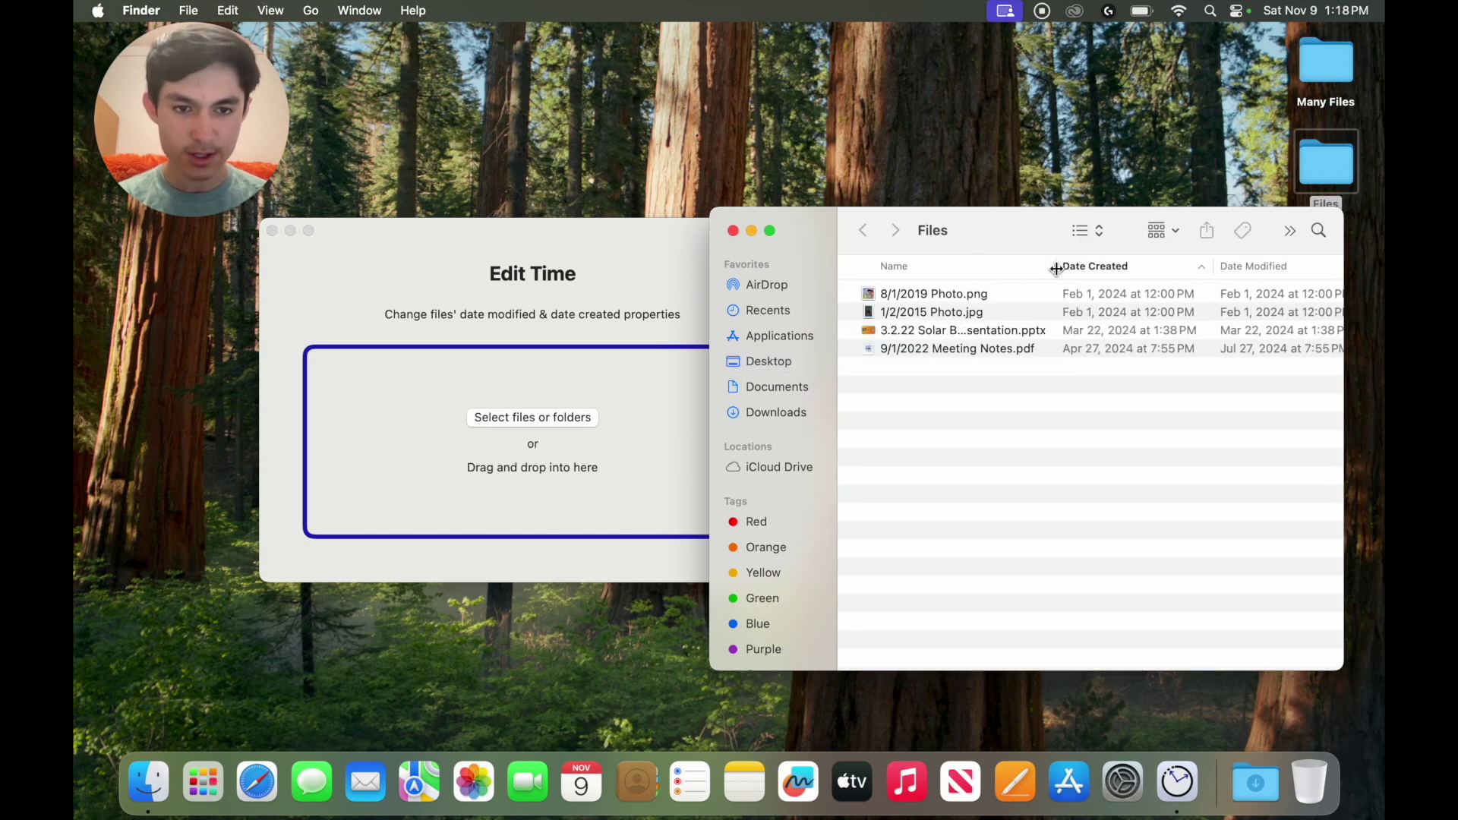
click(940, 350)
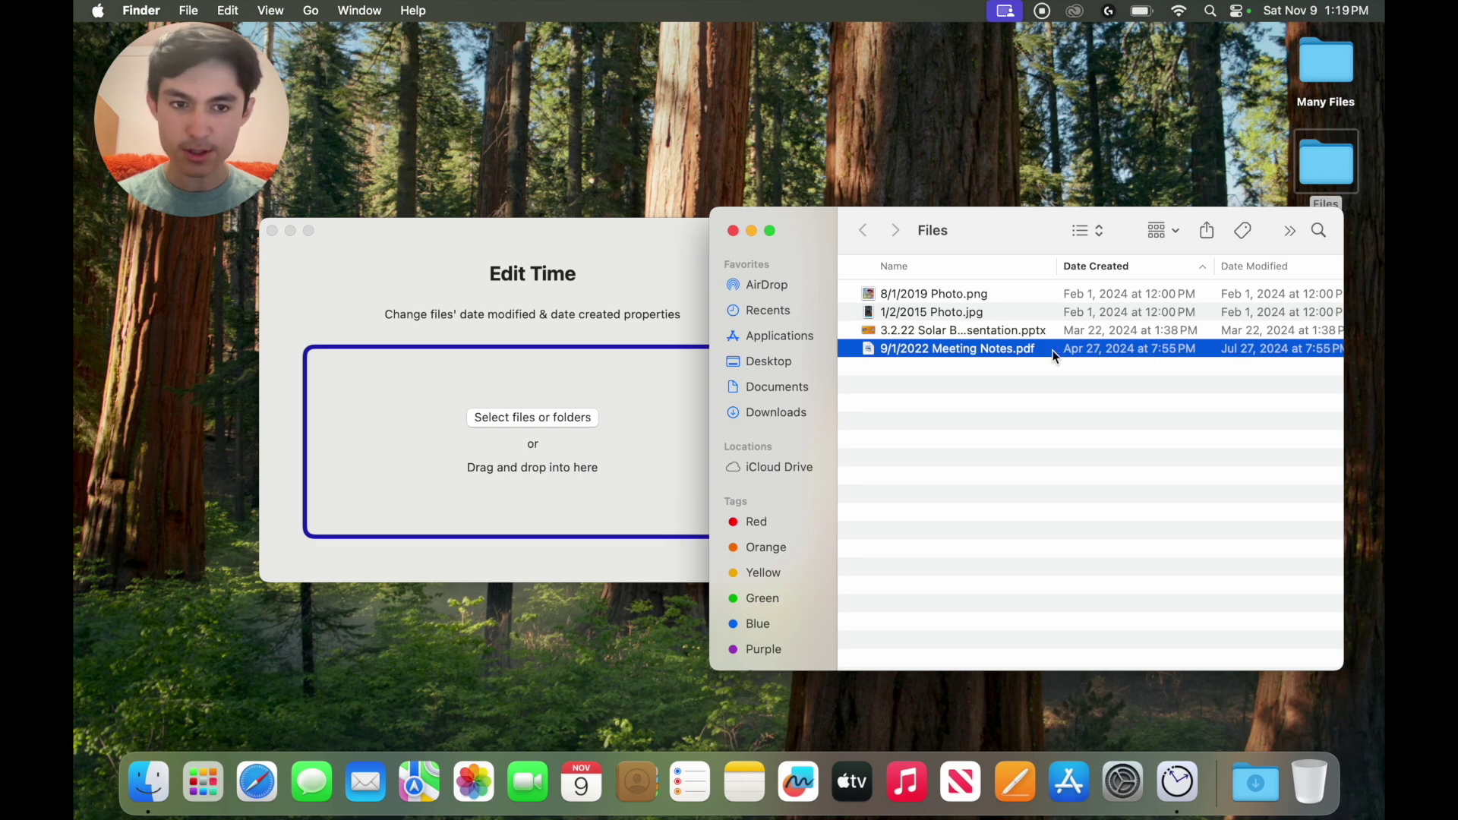
Step: Load 9/1/2022 Meeting Notes.pdf and set its created date to 9/1/2022, modified to match
drag(1041, 353, 501, 383)
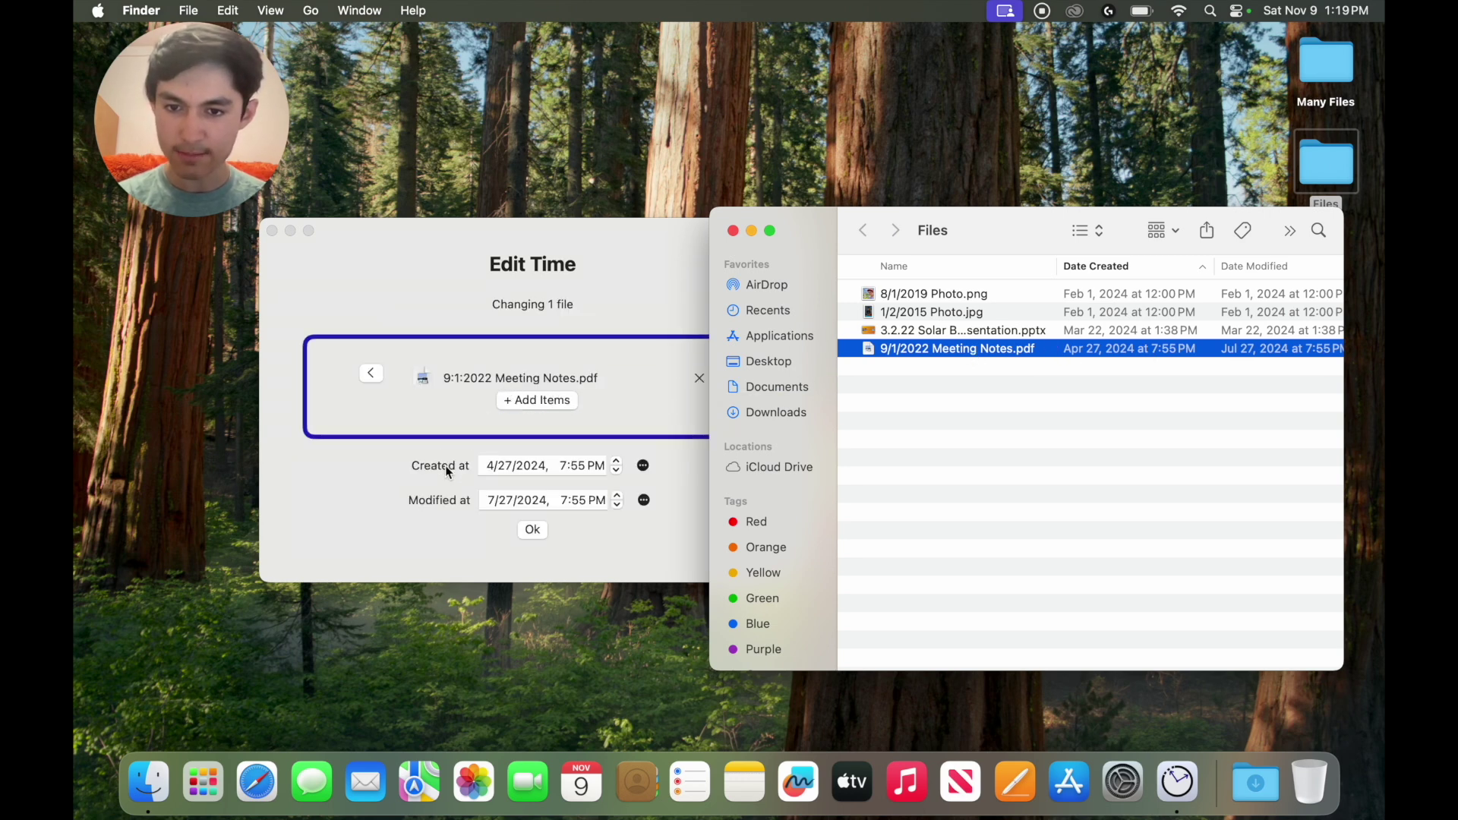
click(489, 467)
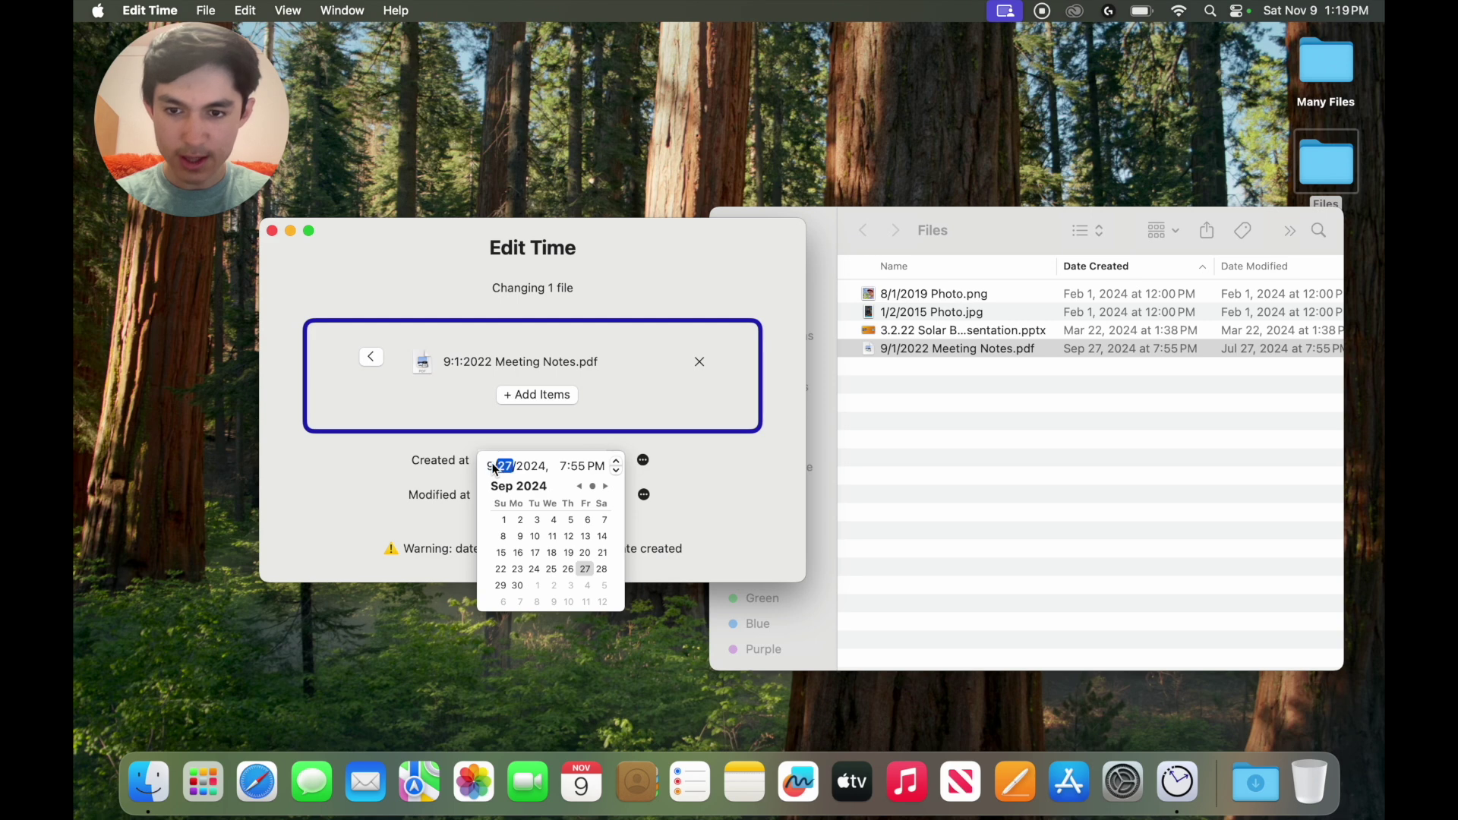
text(9/ 1/2022)
click(643, 499)
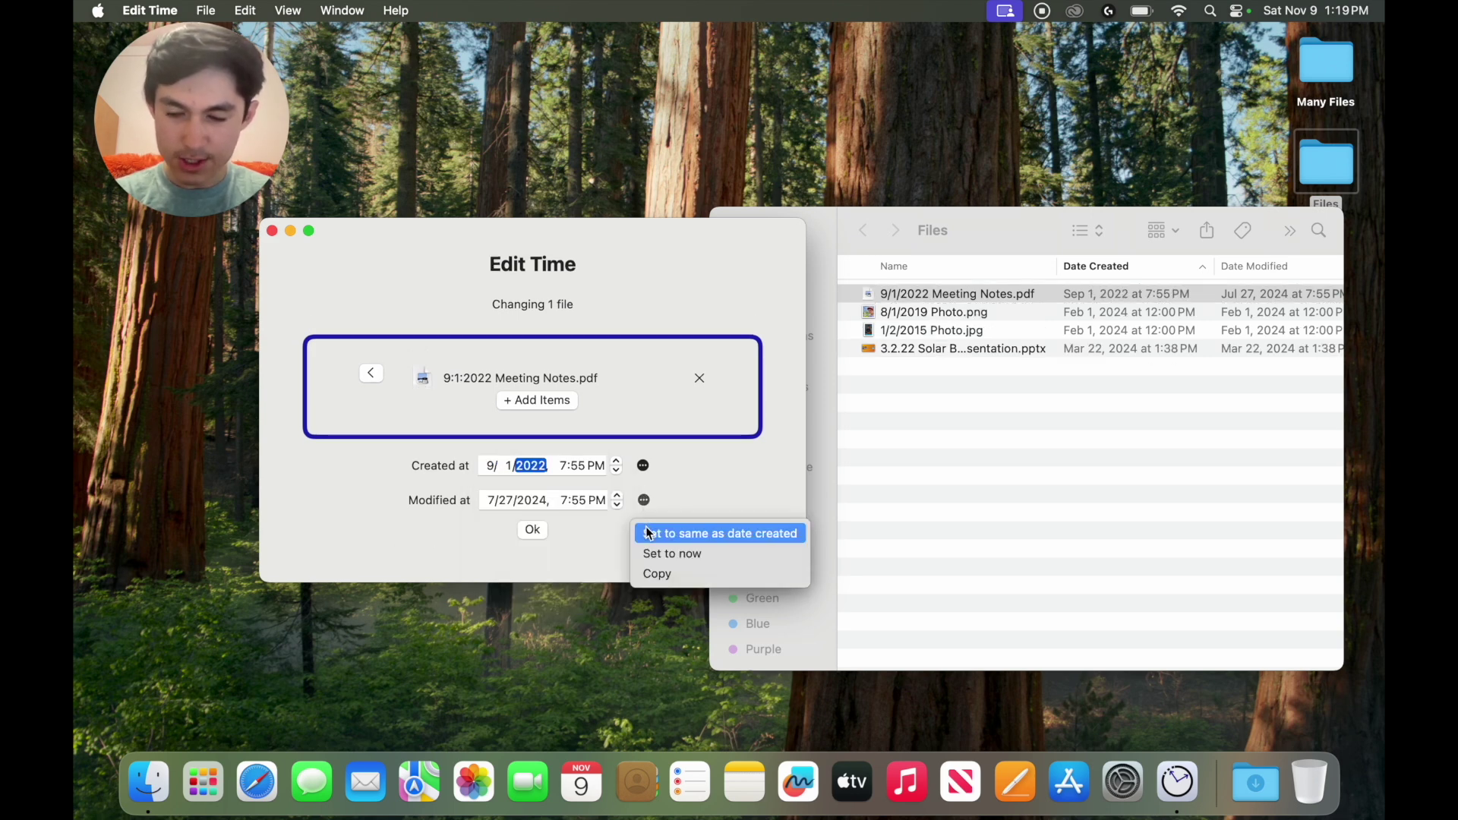
click(646, 533)
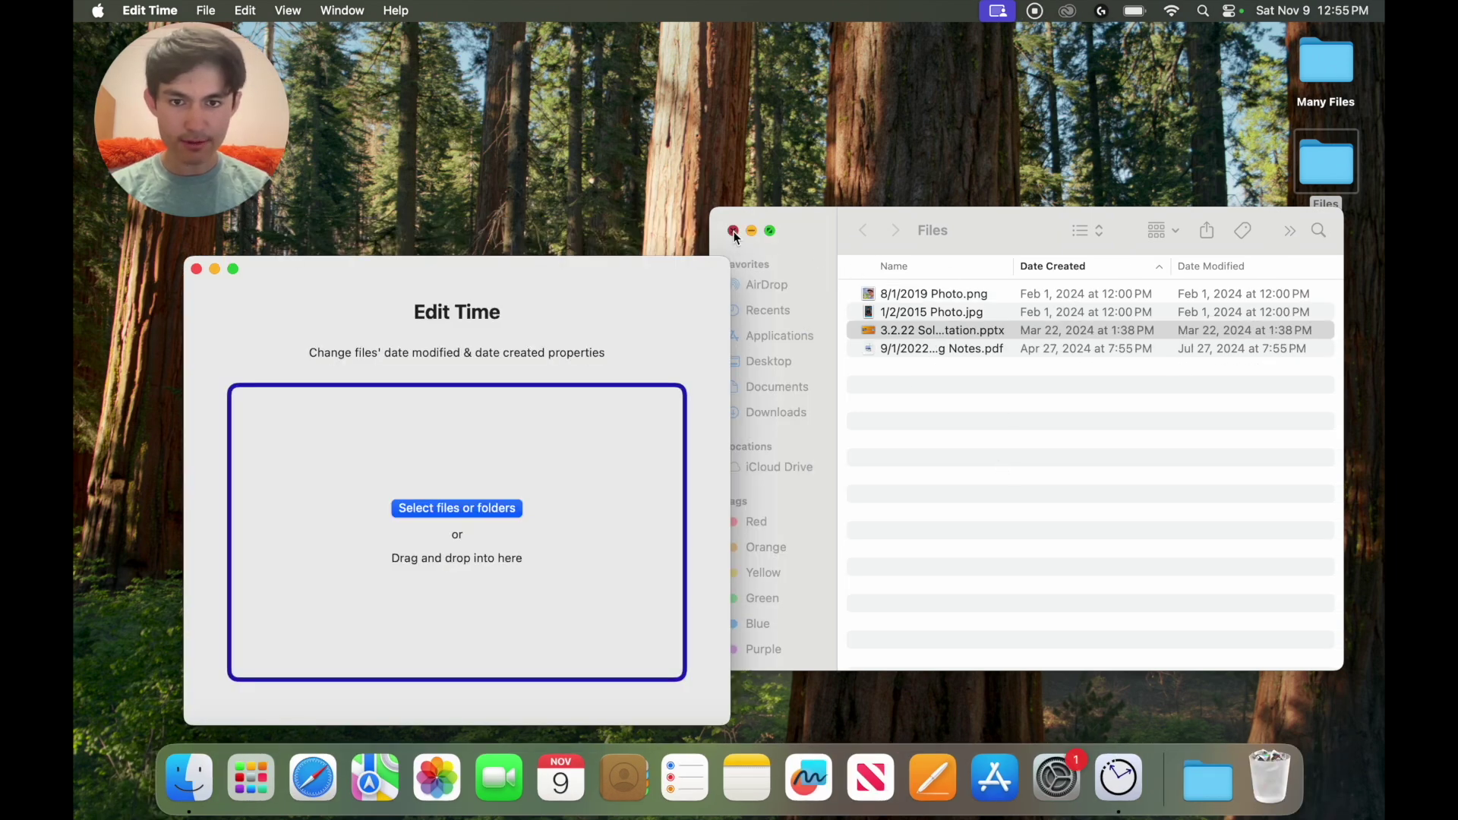
Step: Select the eight images in the Many Files folder and drop them into Edit Time
click(734, 232)
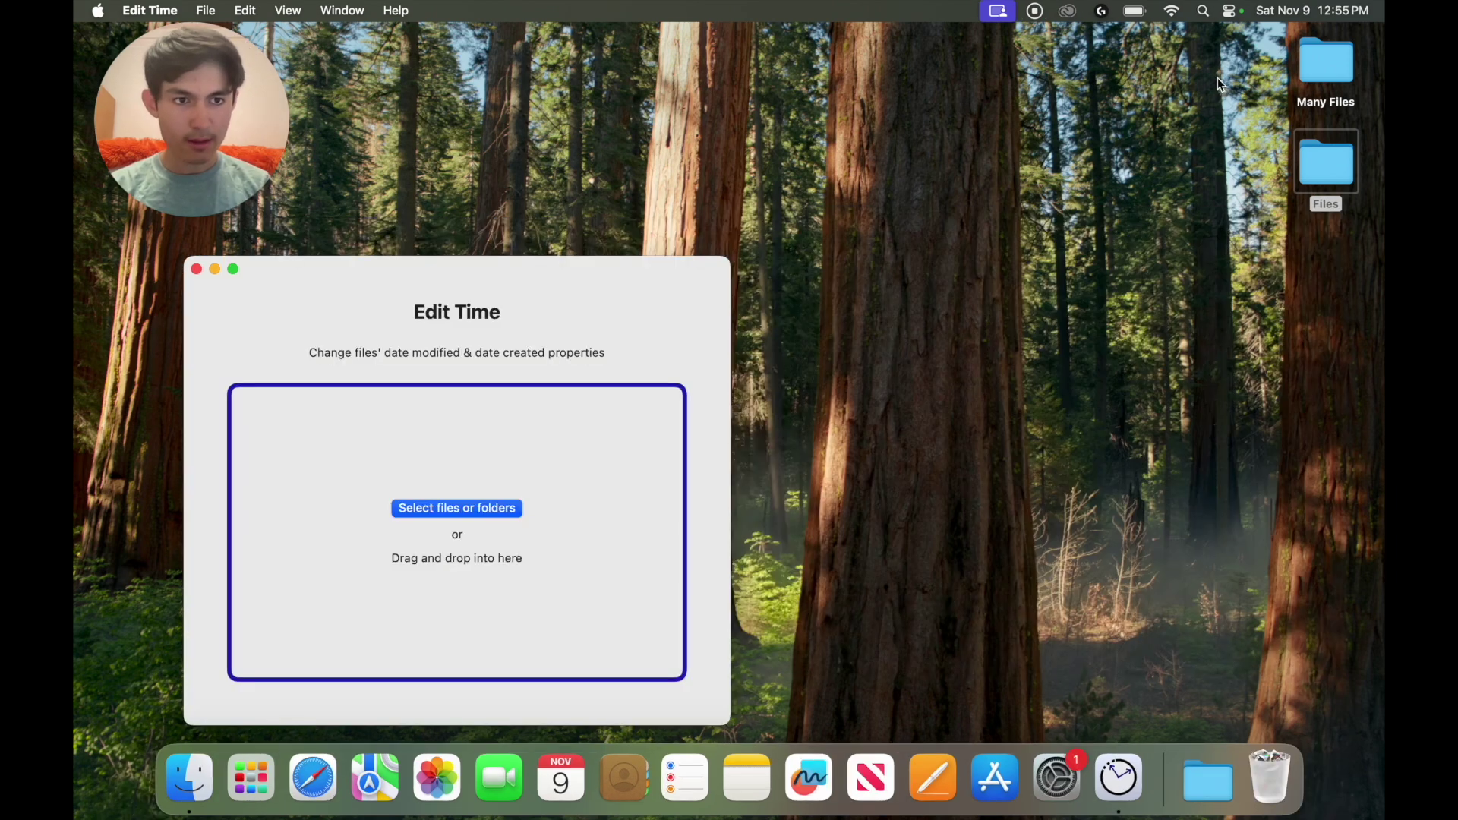
double_click(1321, 58)
drag(997, 477, 991, 265)
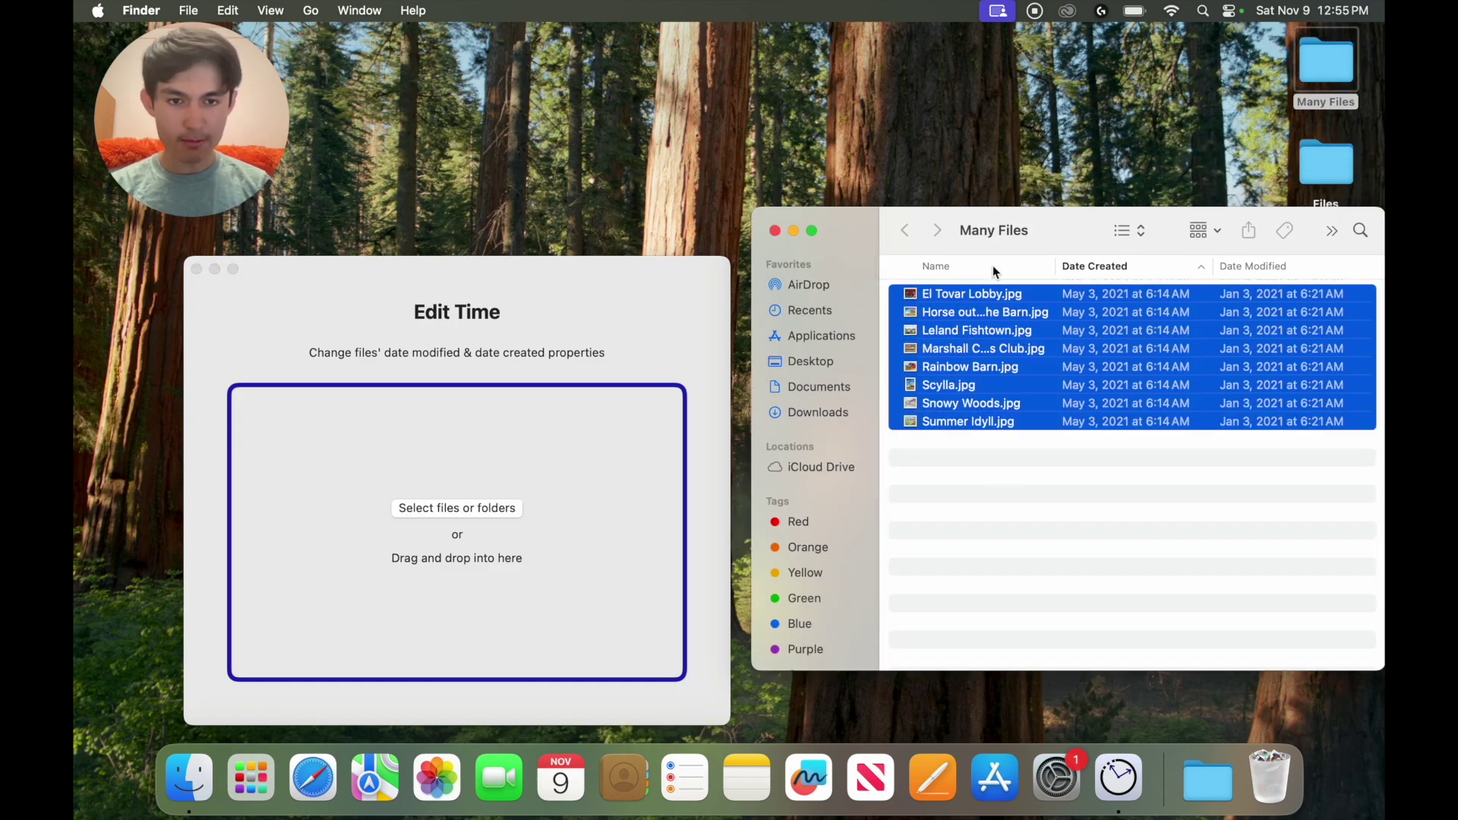
drag(942, 322, 447, 502)
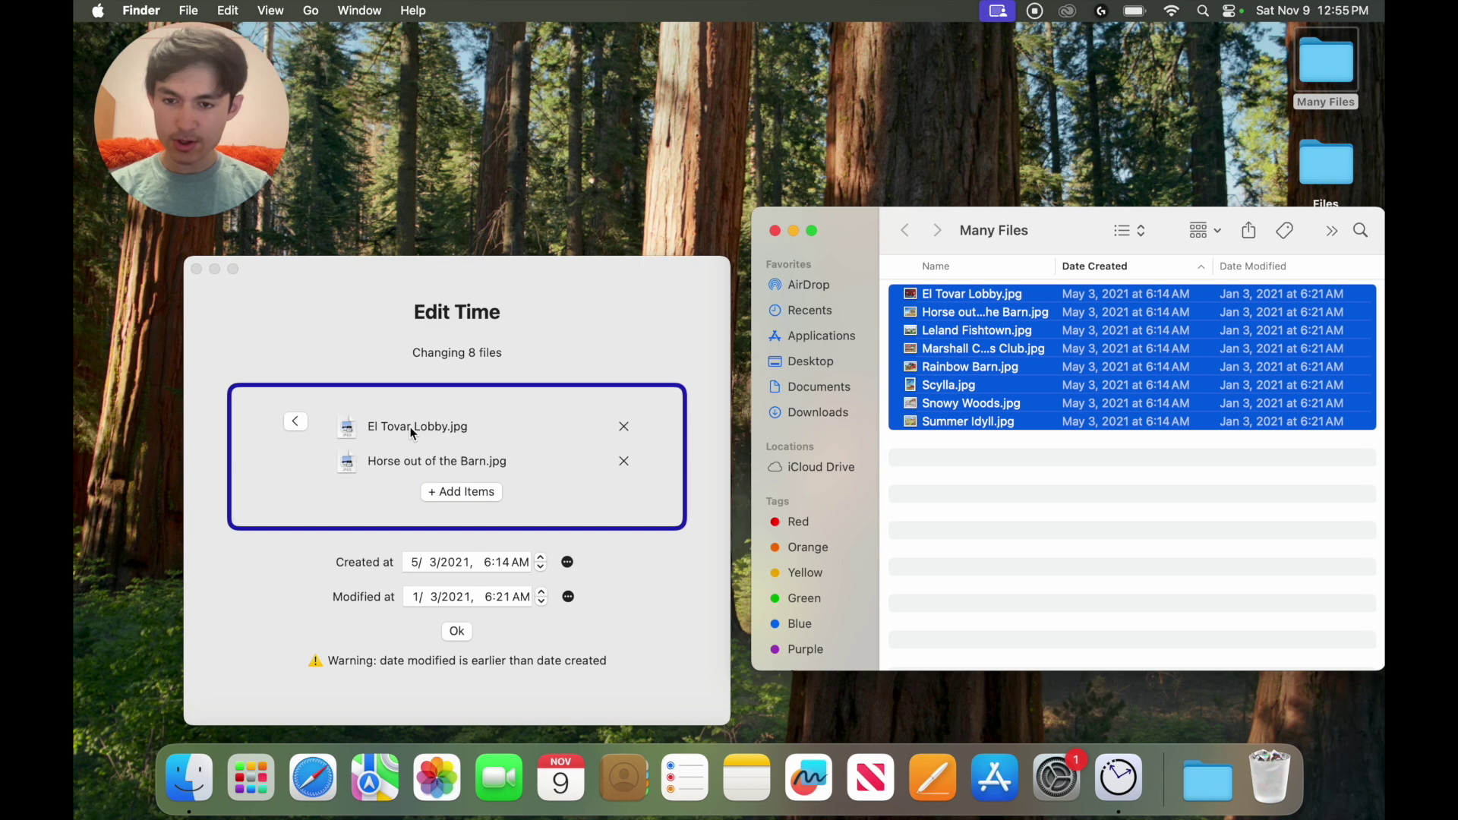
click(294, 564)
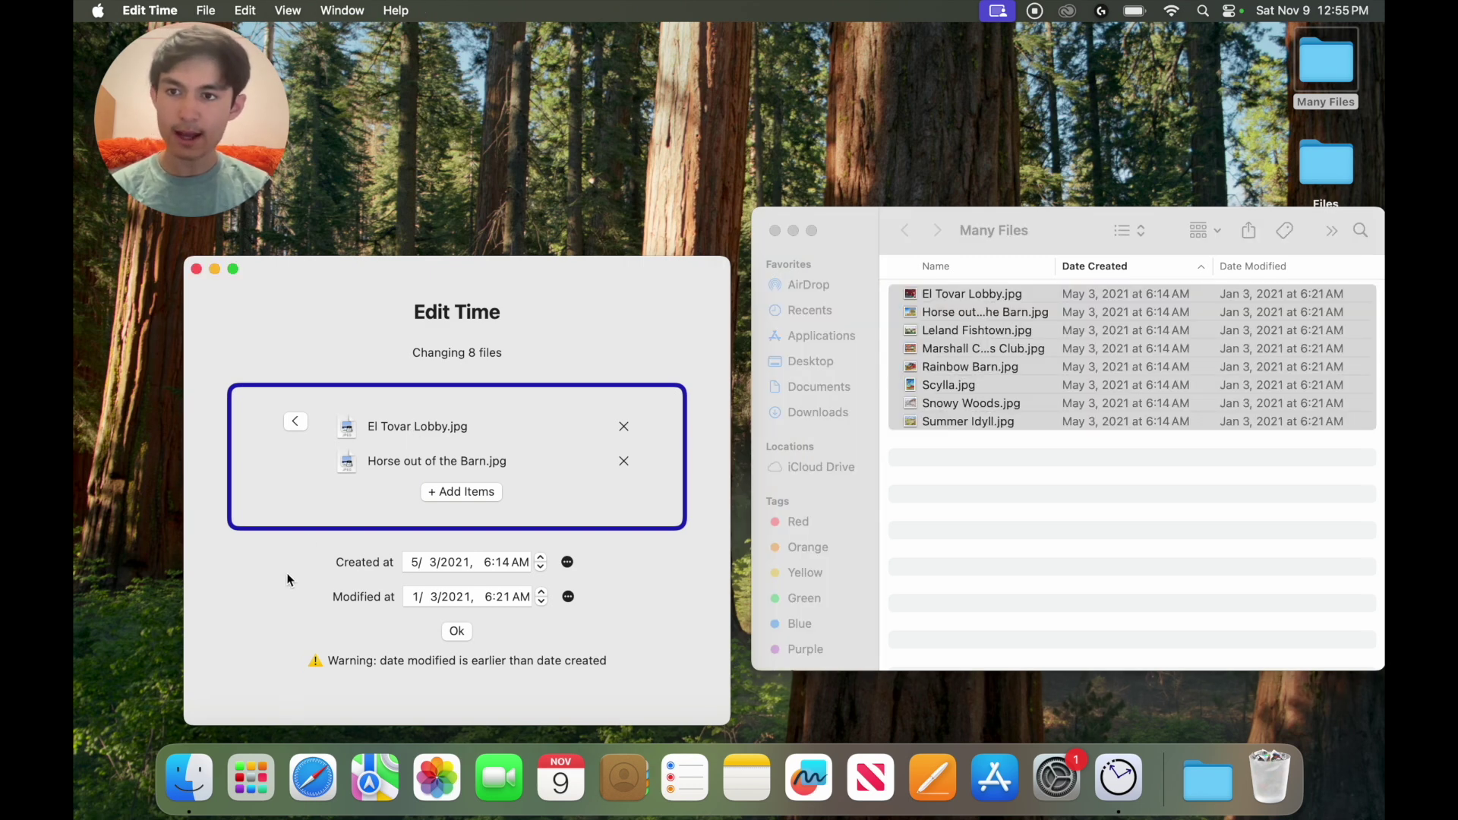
Step: Try applying a created-date change to all eight files, bringing up the Pro upgrade prompt
click(414, 564)
text(1)
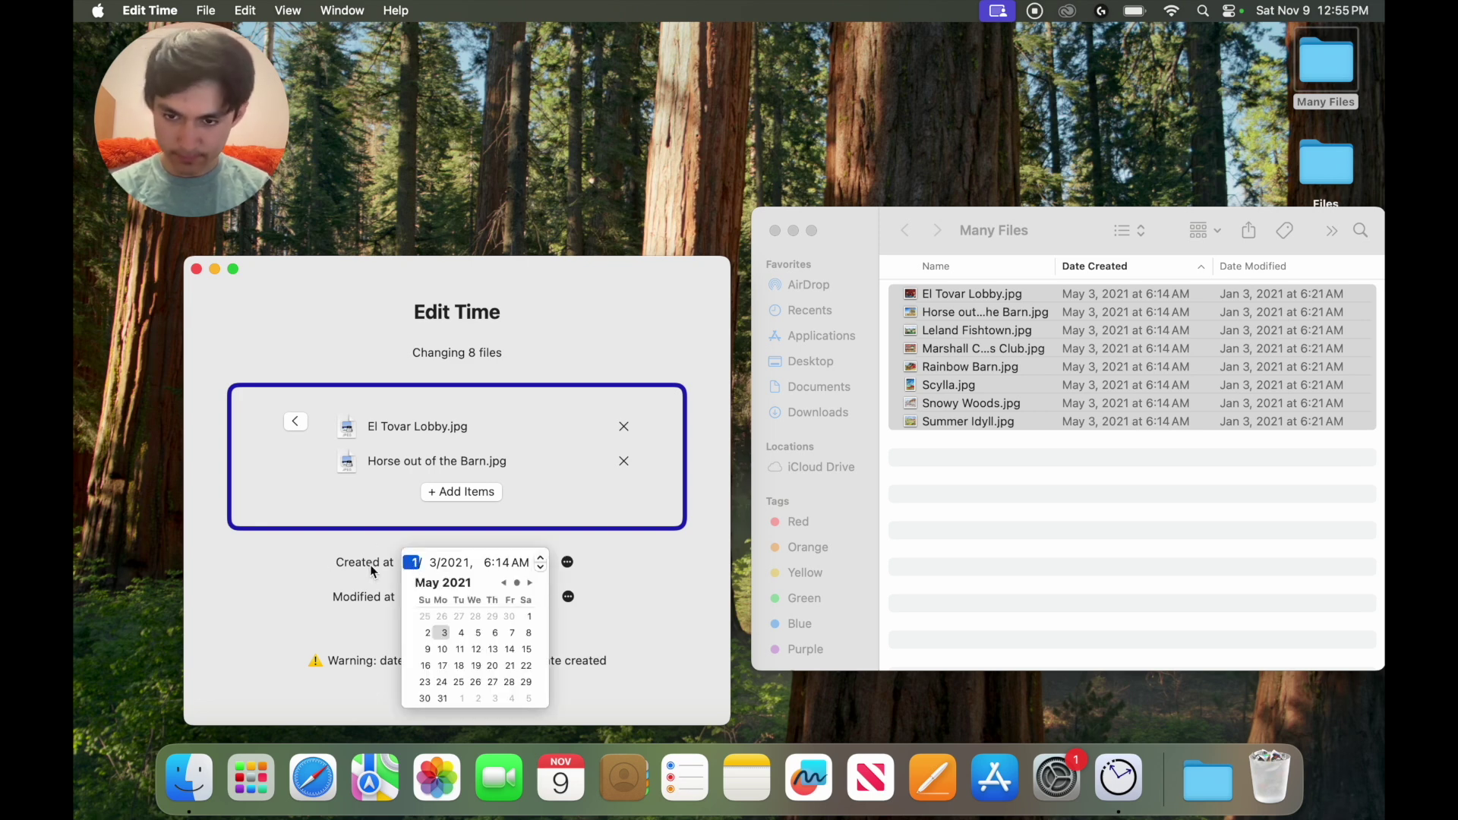
key(Return)
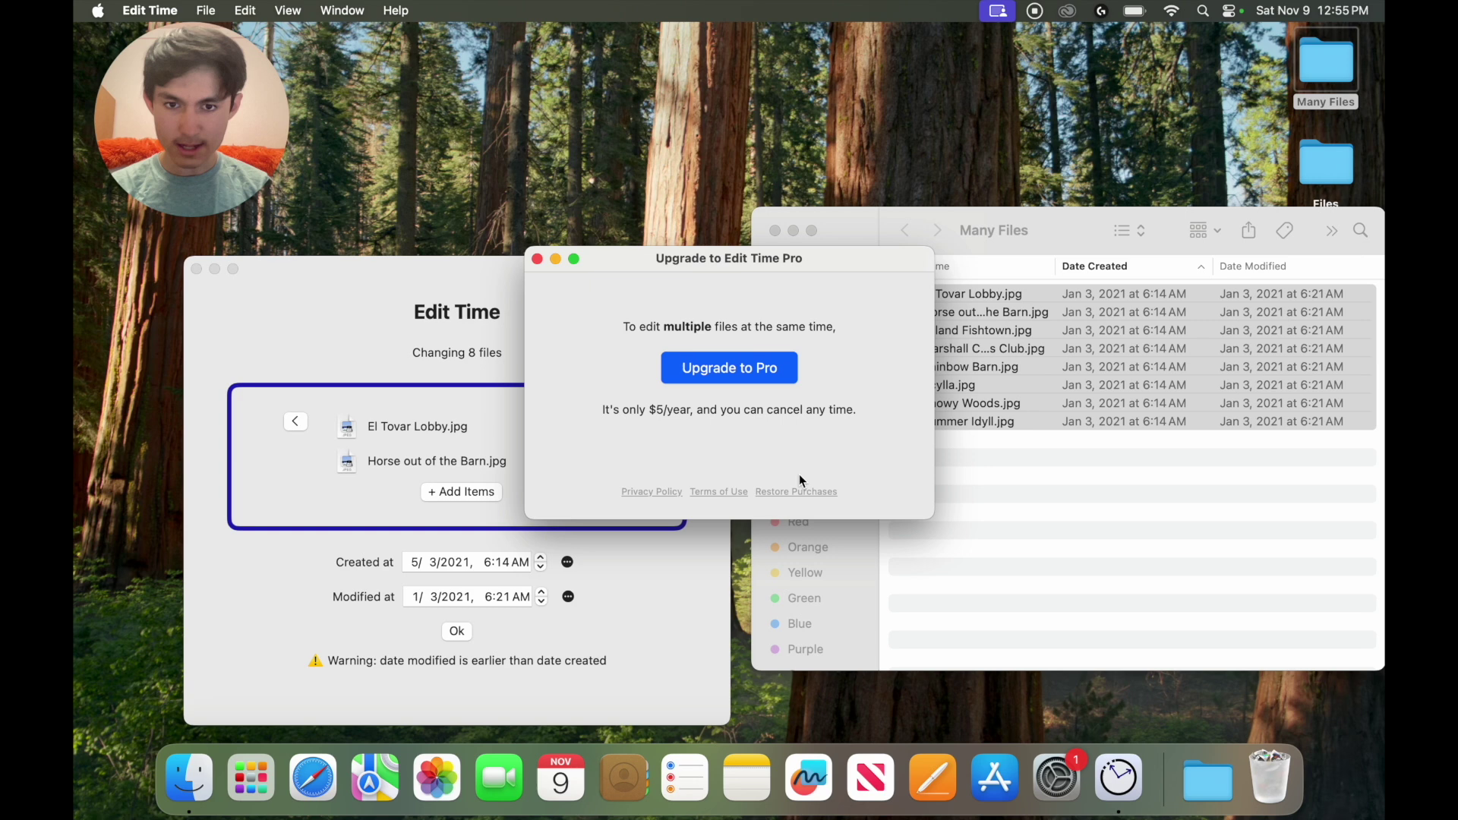
drag(775, 266, 885, 296)
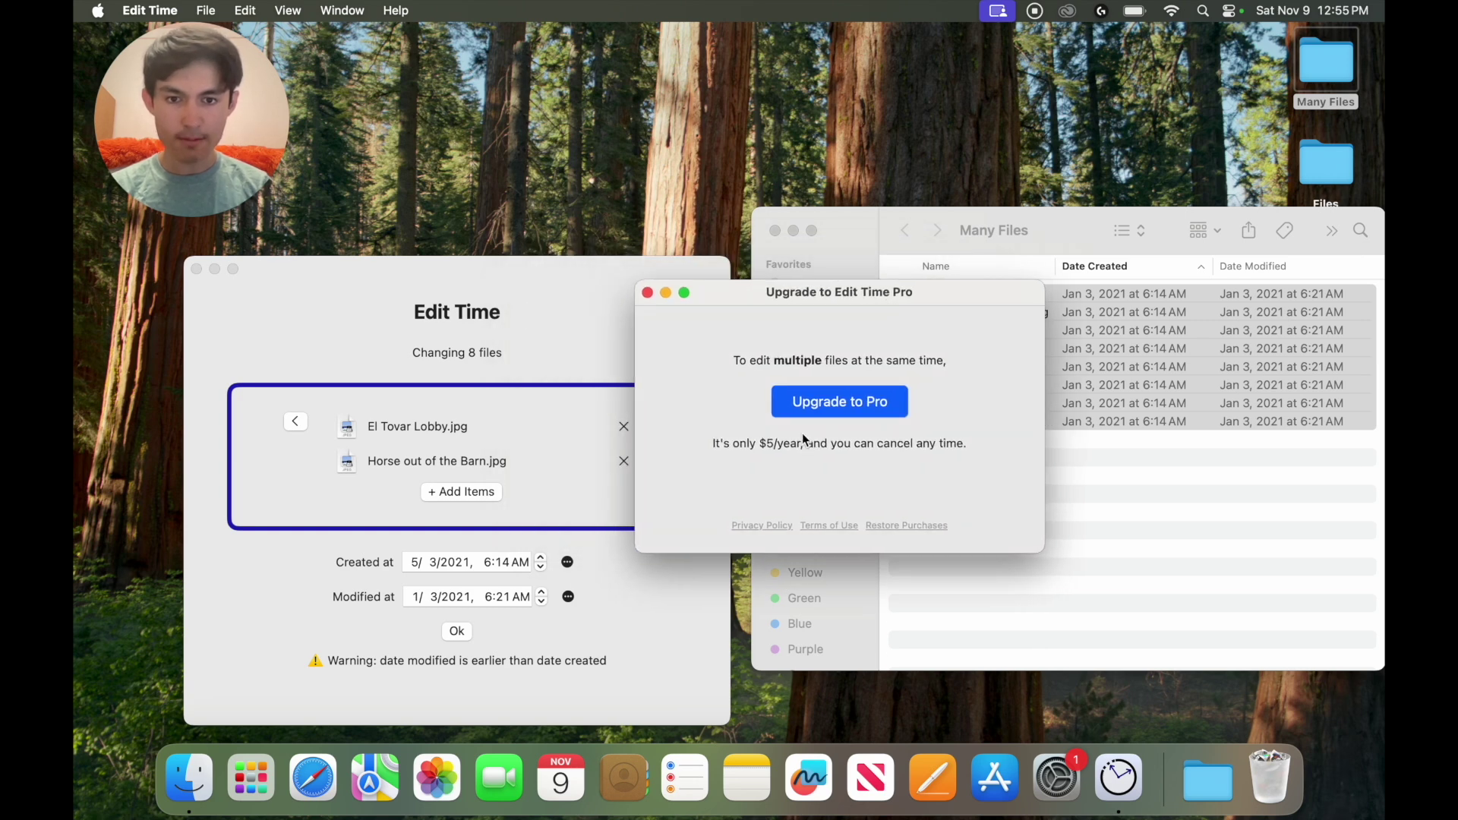
Step: Sign in, subscribe to Edit Time Pro, and dismiss the purchase success message
click(792, 406)
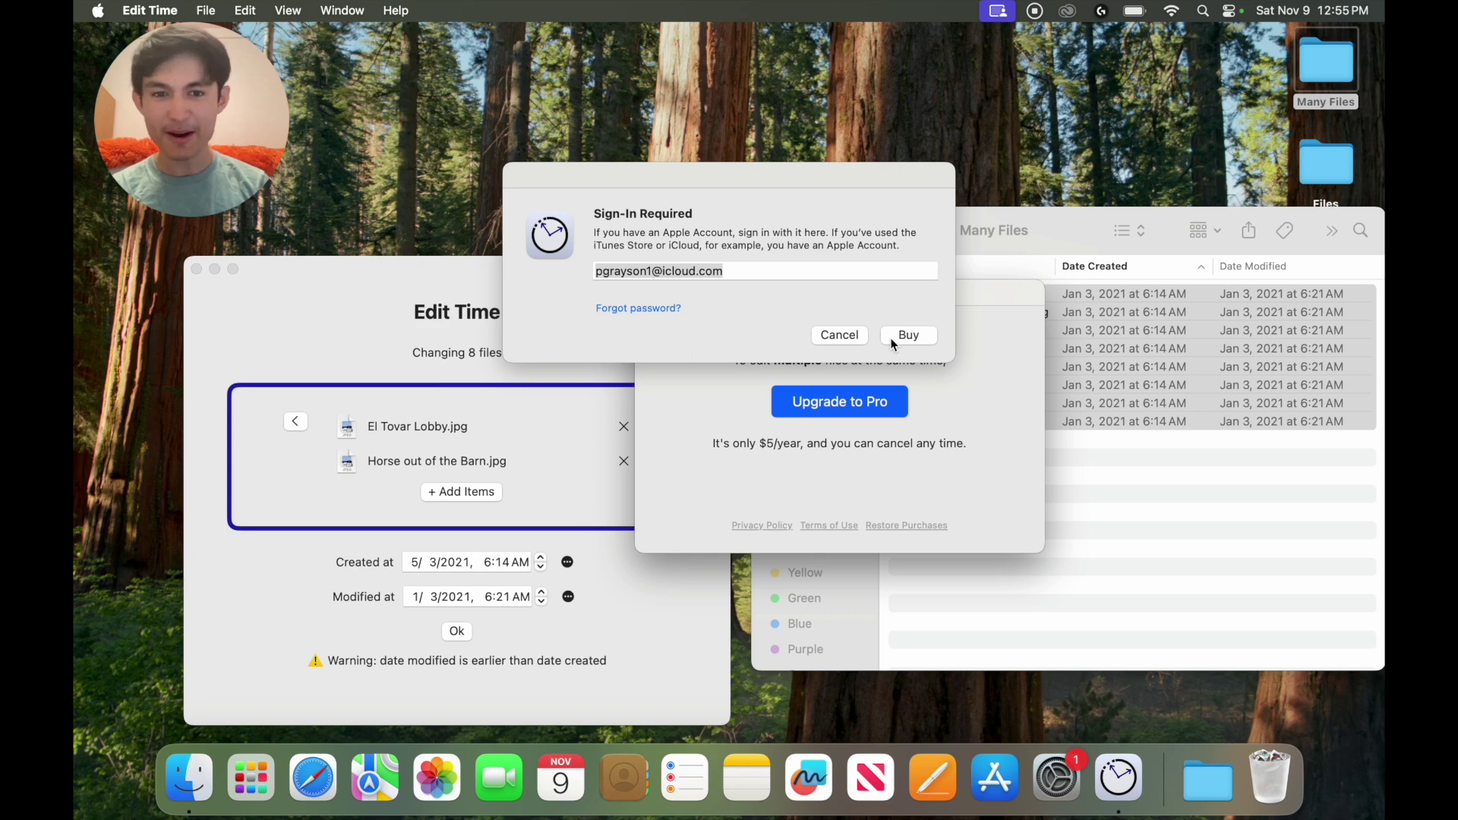
click(908, 337)
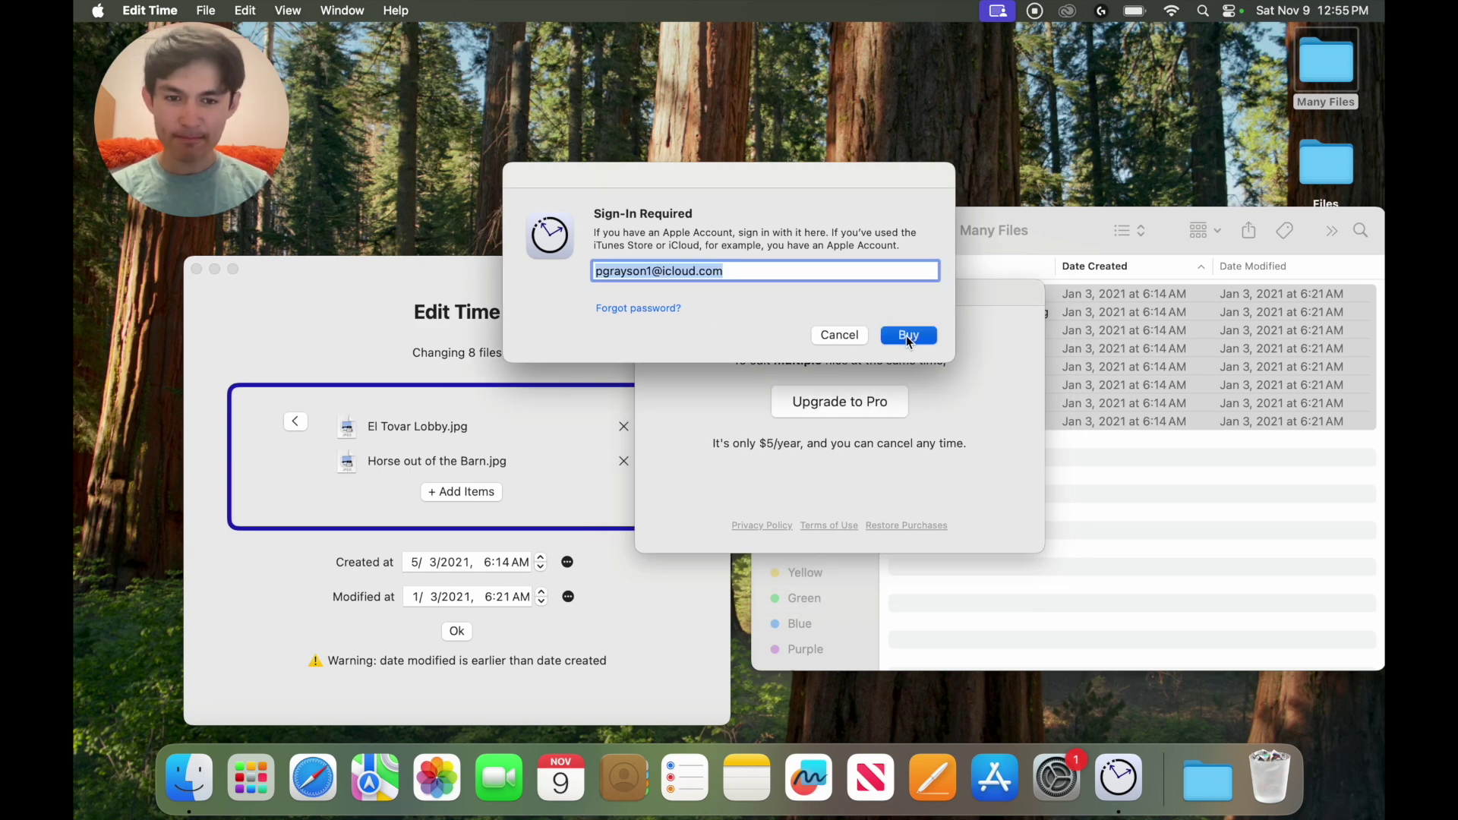
click(908, 337)
text(•••••••)
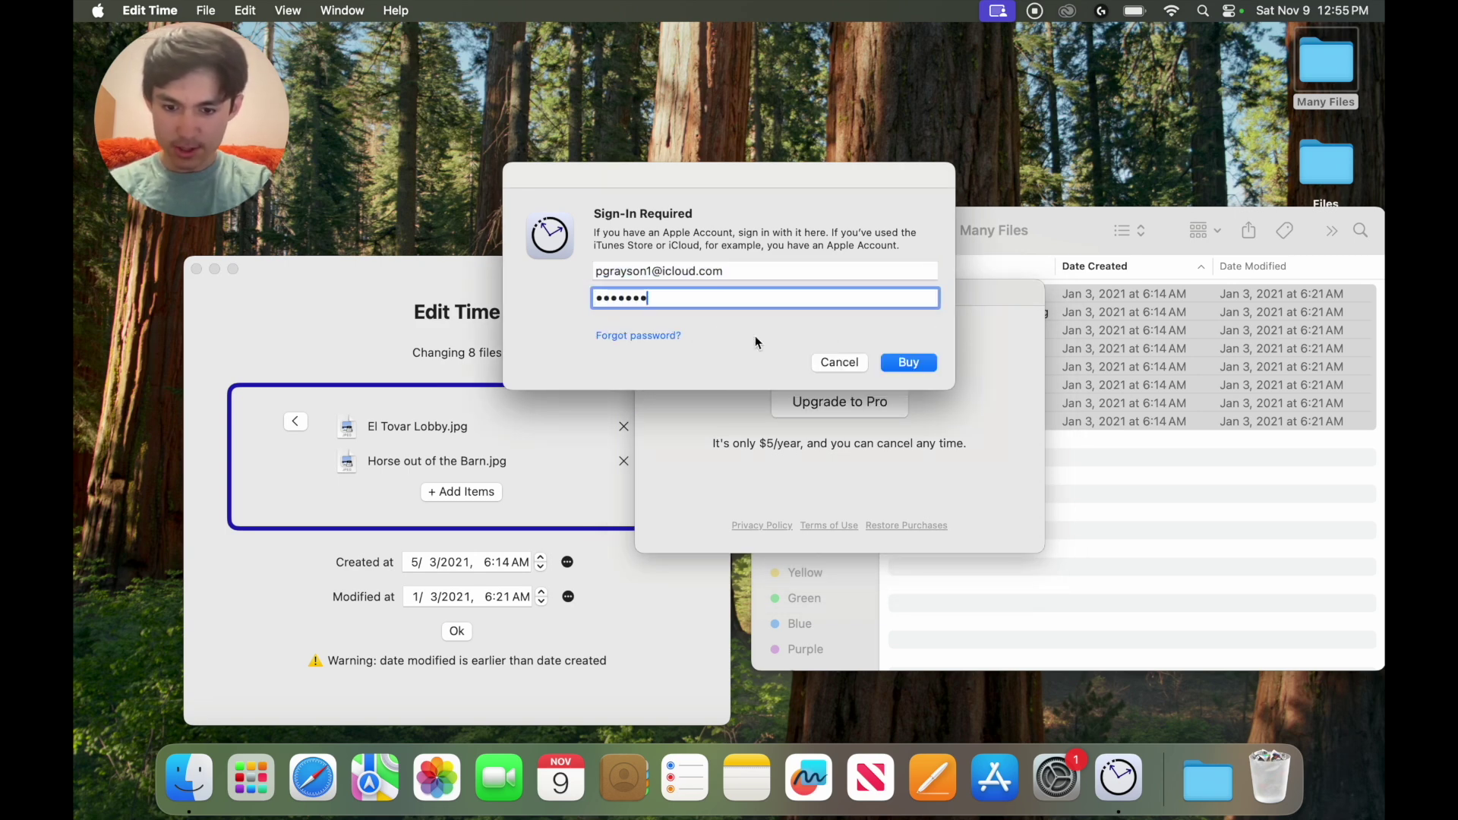
text(•)
click(885, 361)
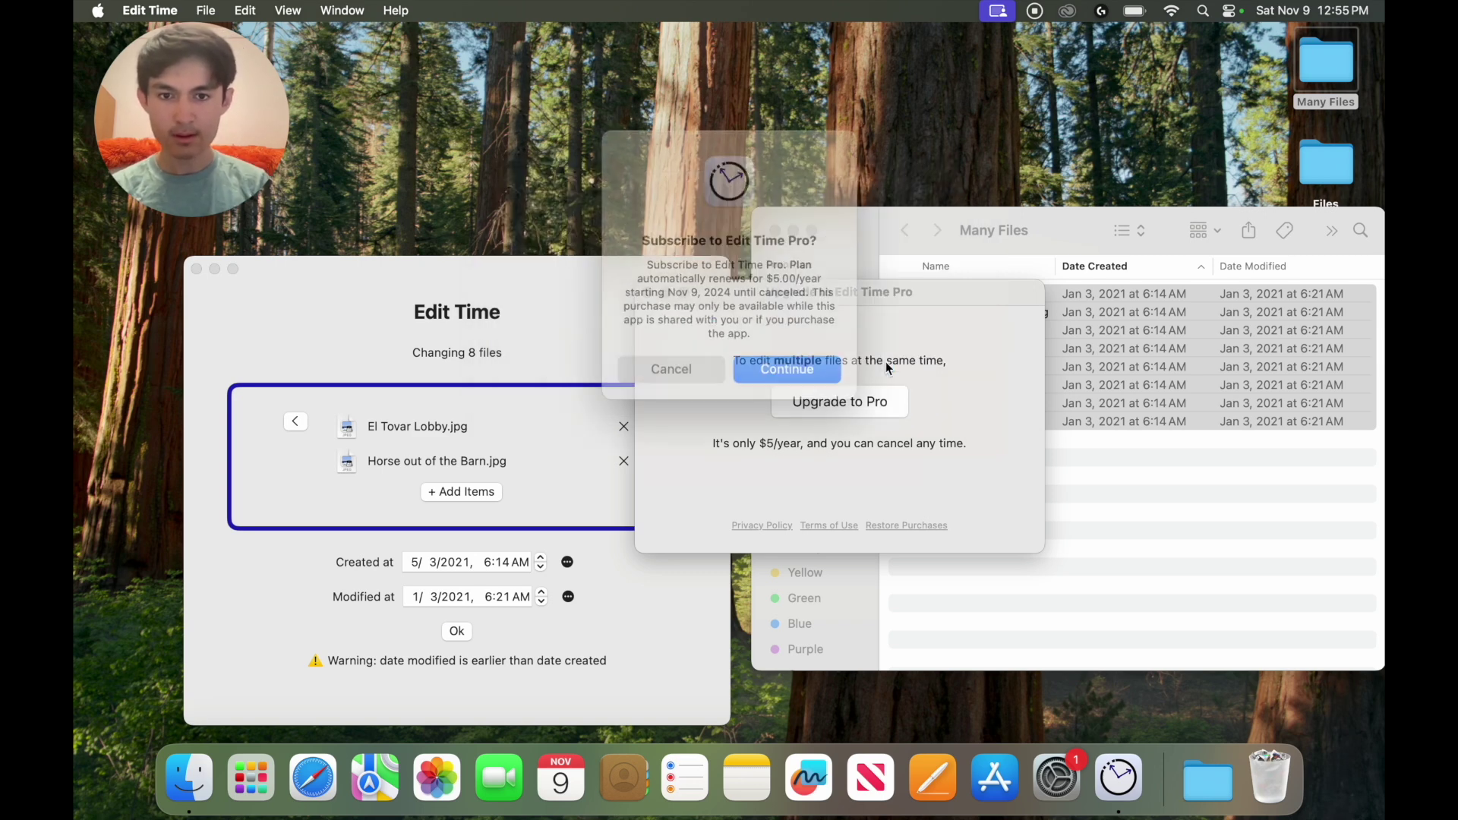
click(802, 363)
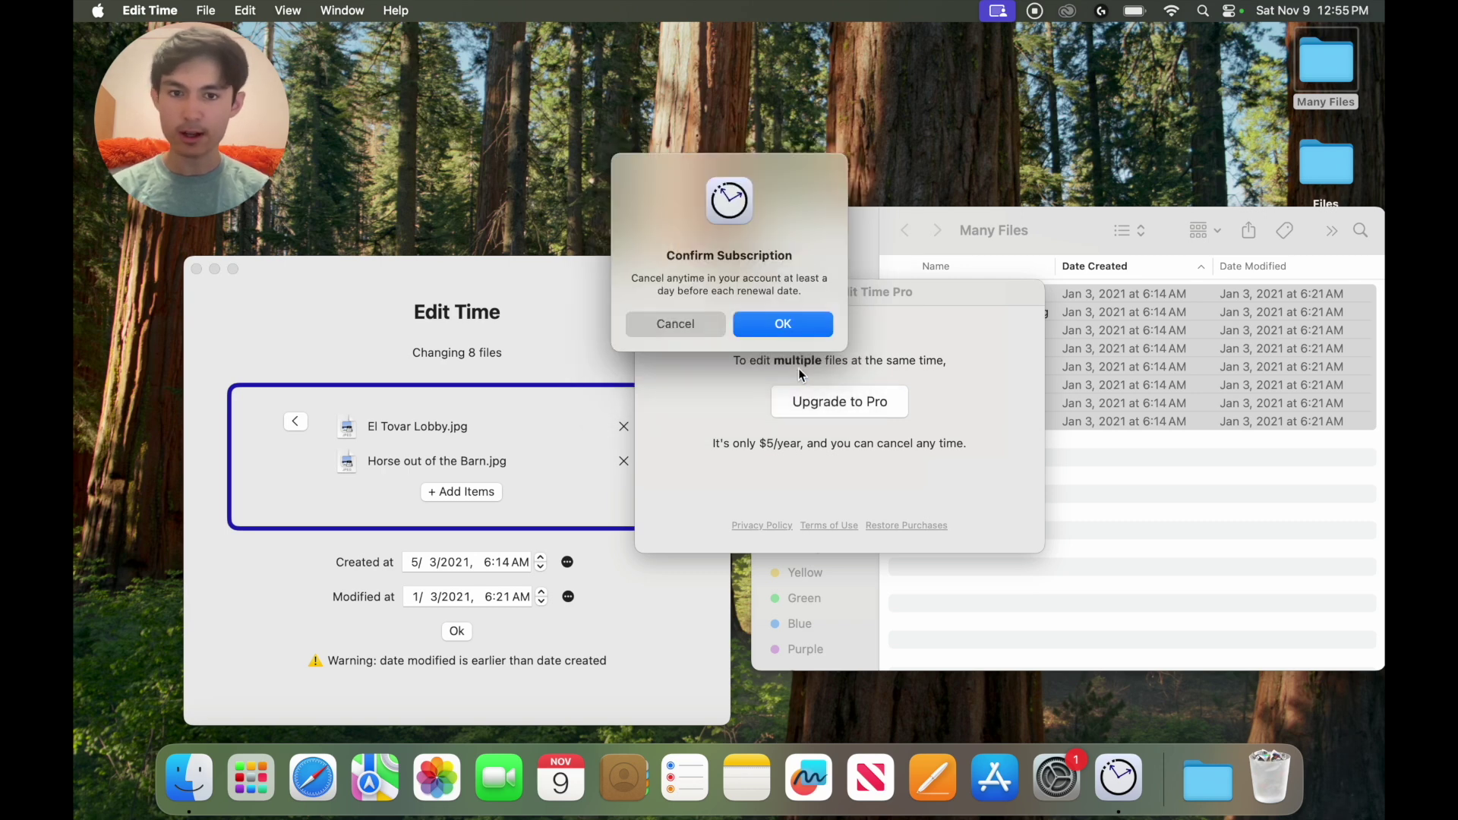
click(783, 326)
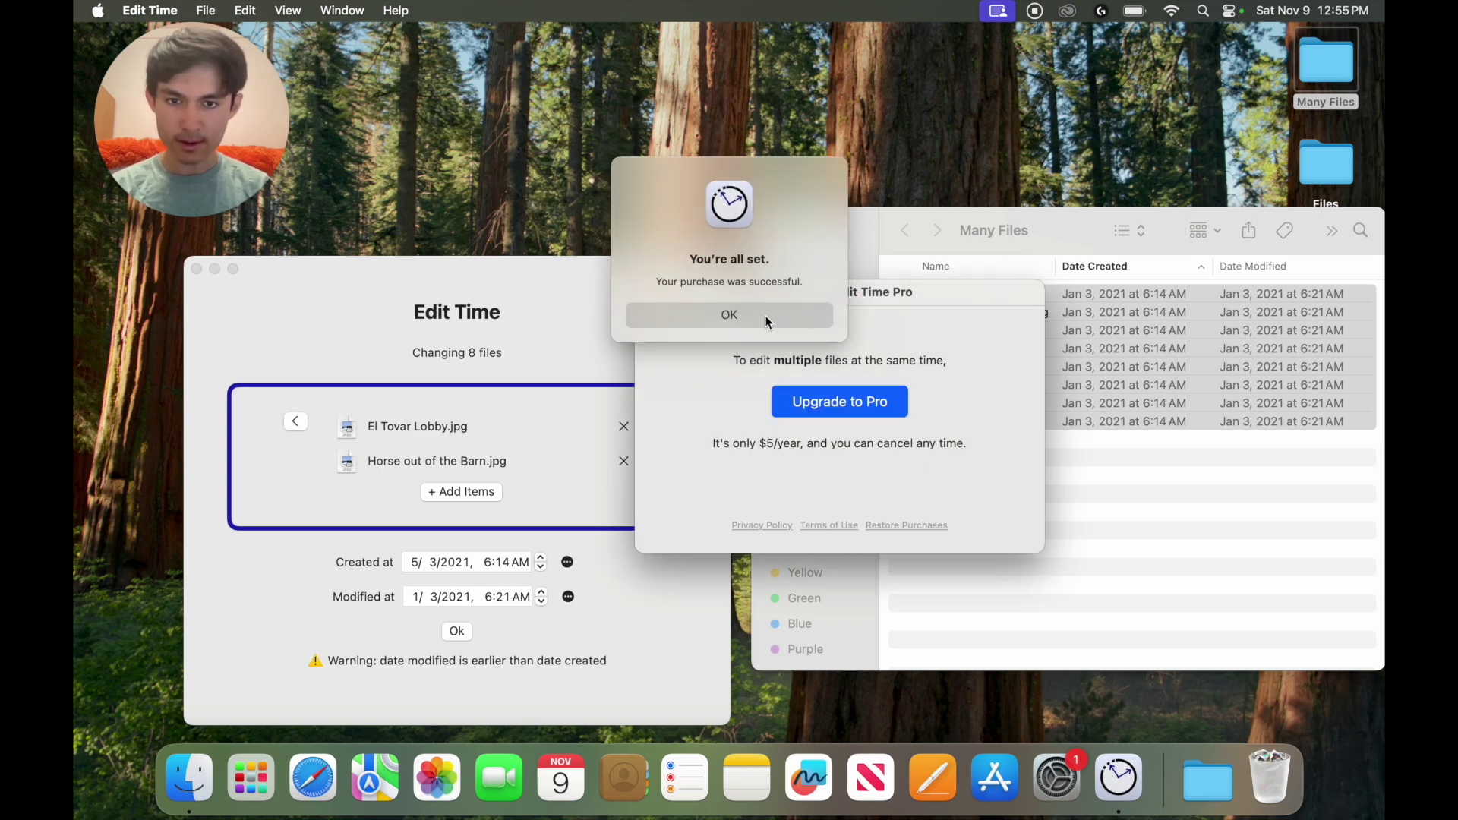
click(766, 315)
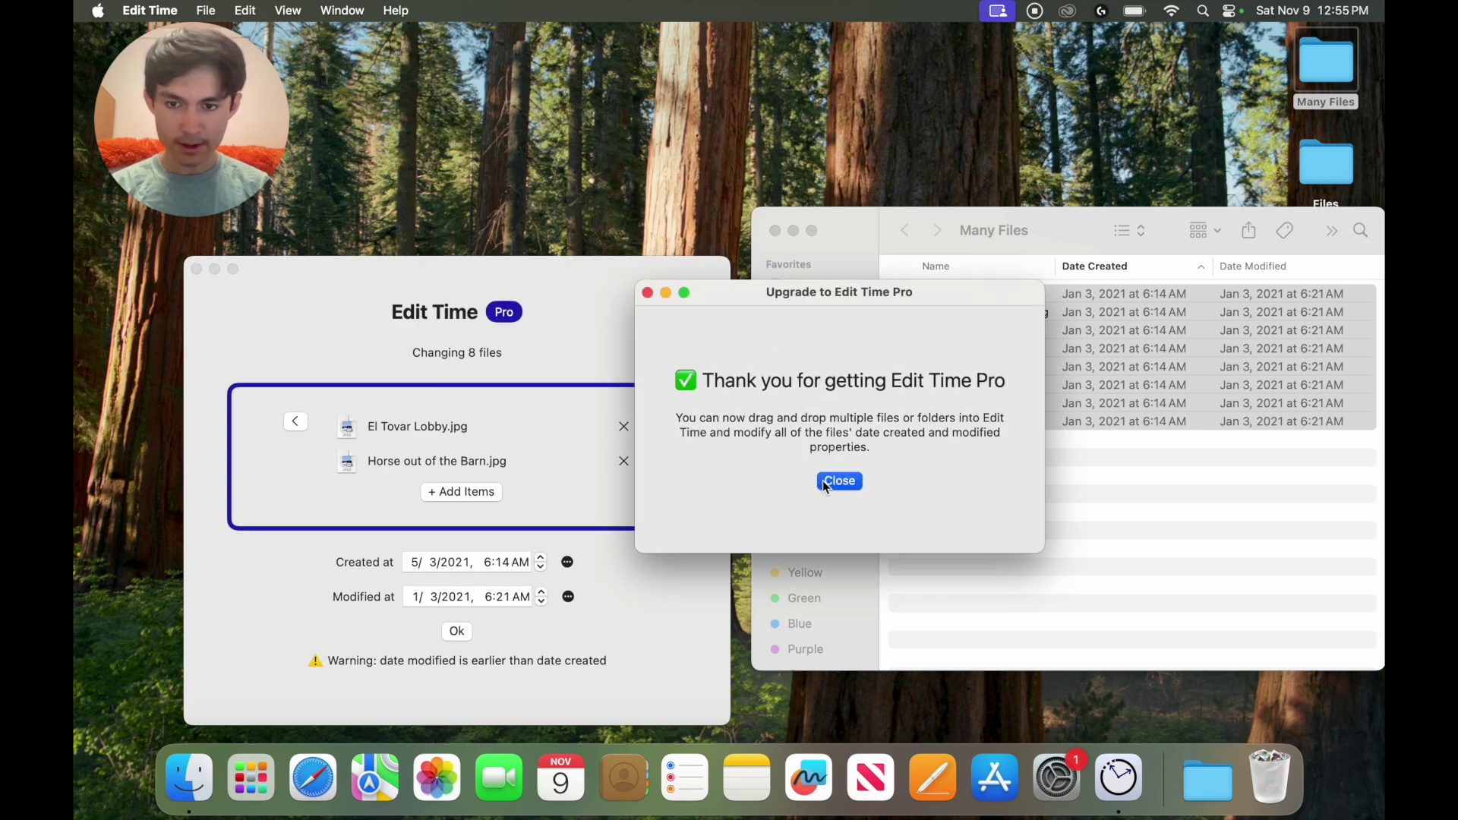
Step: Close the Pro thank-you message and set both created and modified dates to now
click(829, 483)
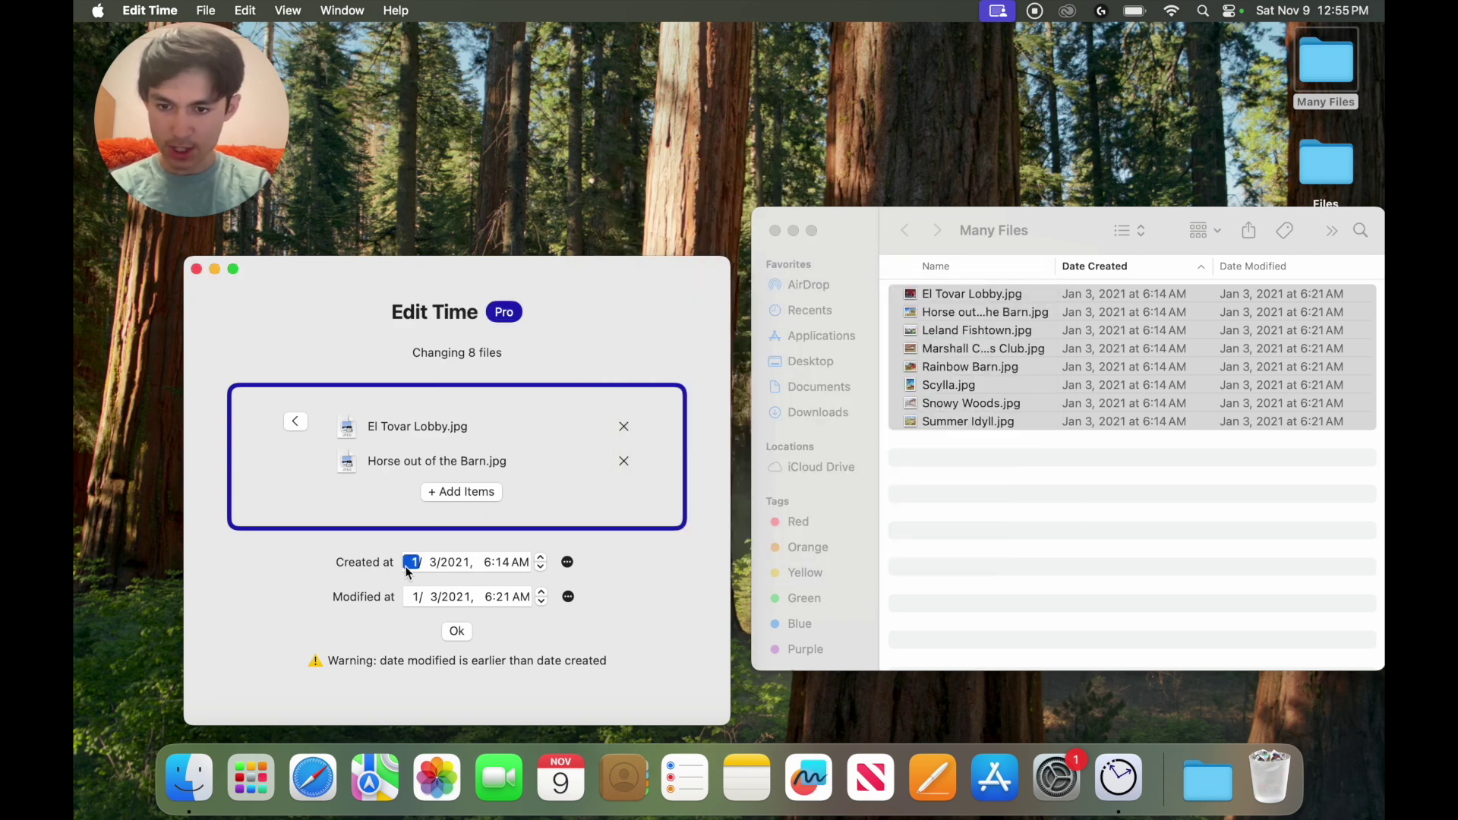
text(1)
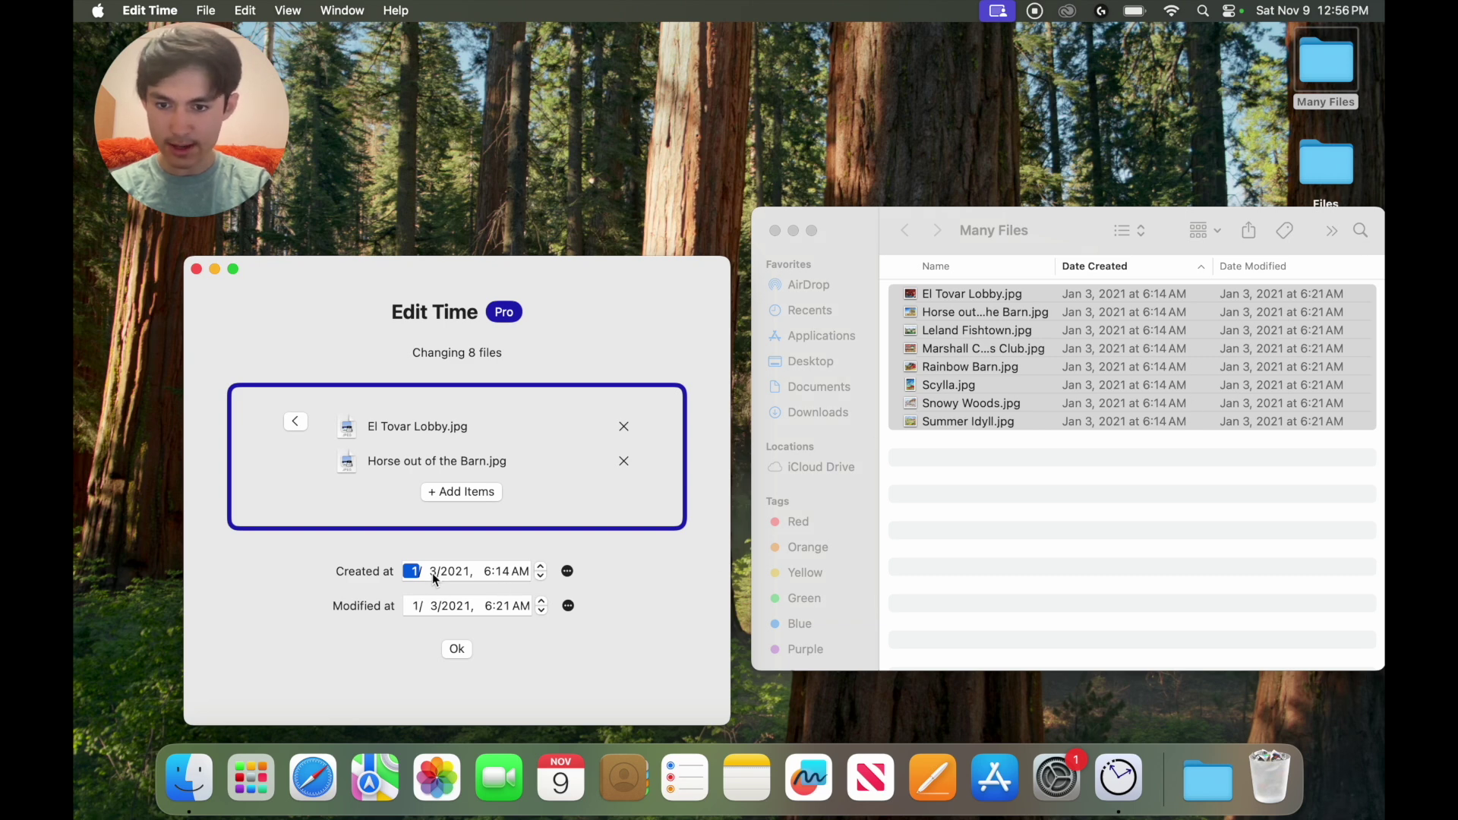
click(567, 571)
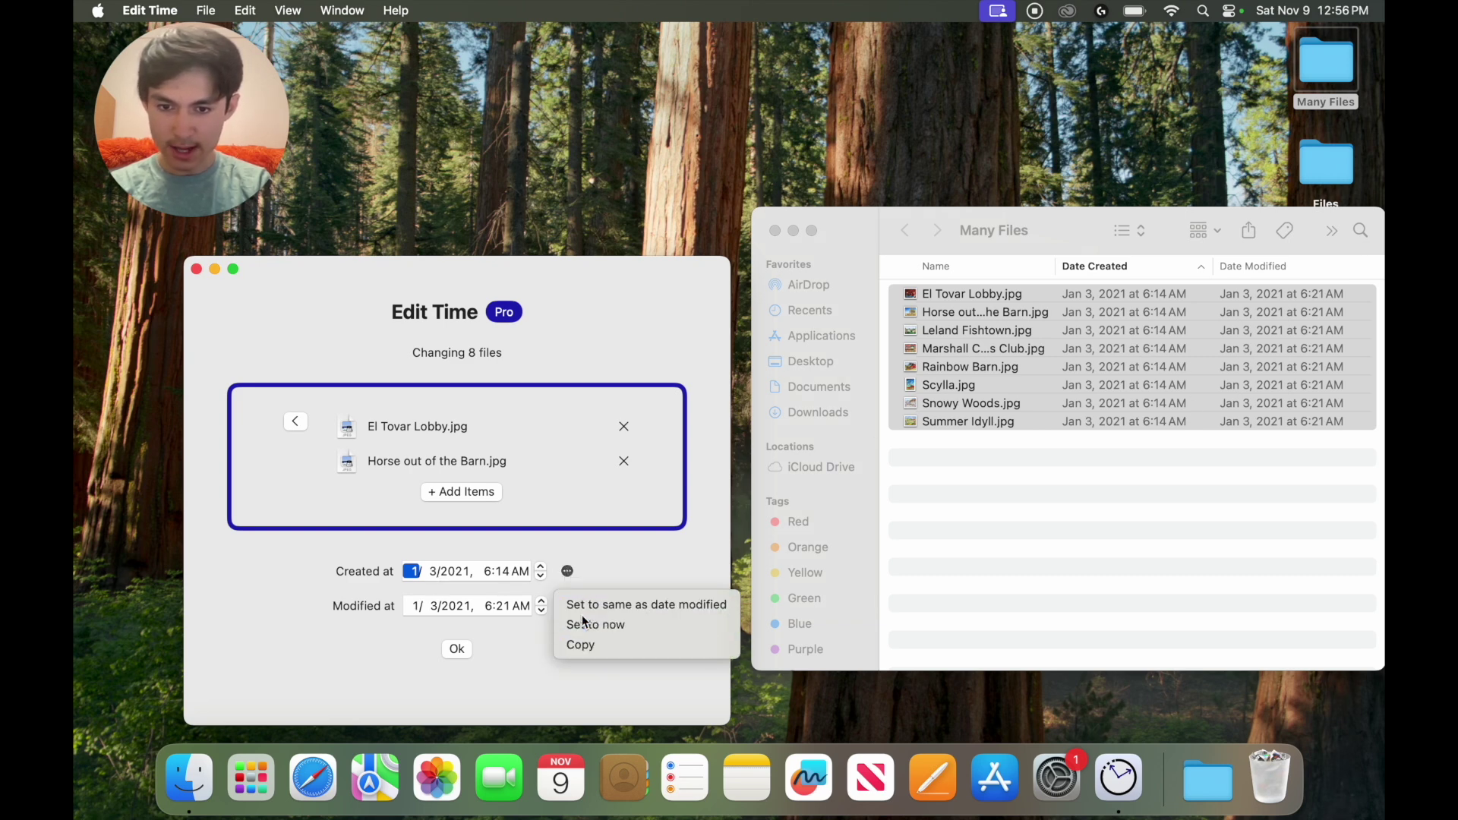
click(582, 623)
click(568, 595)
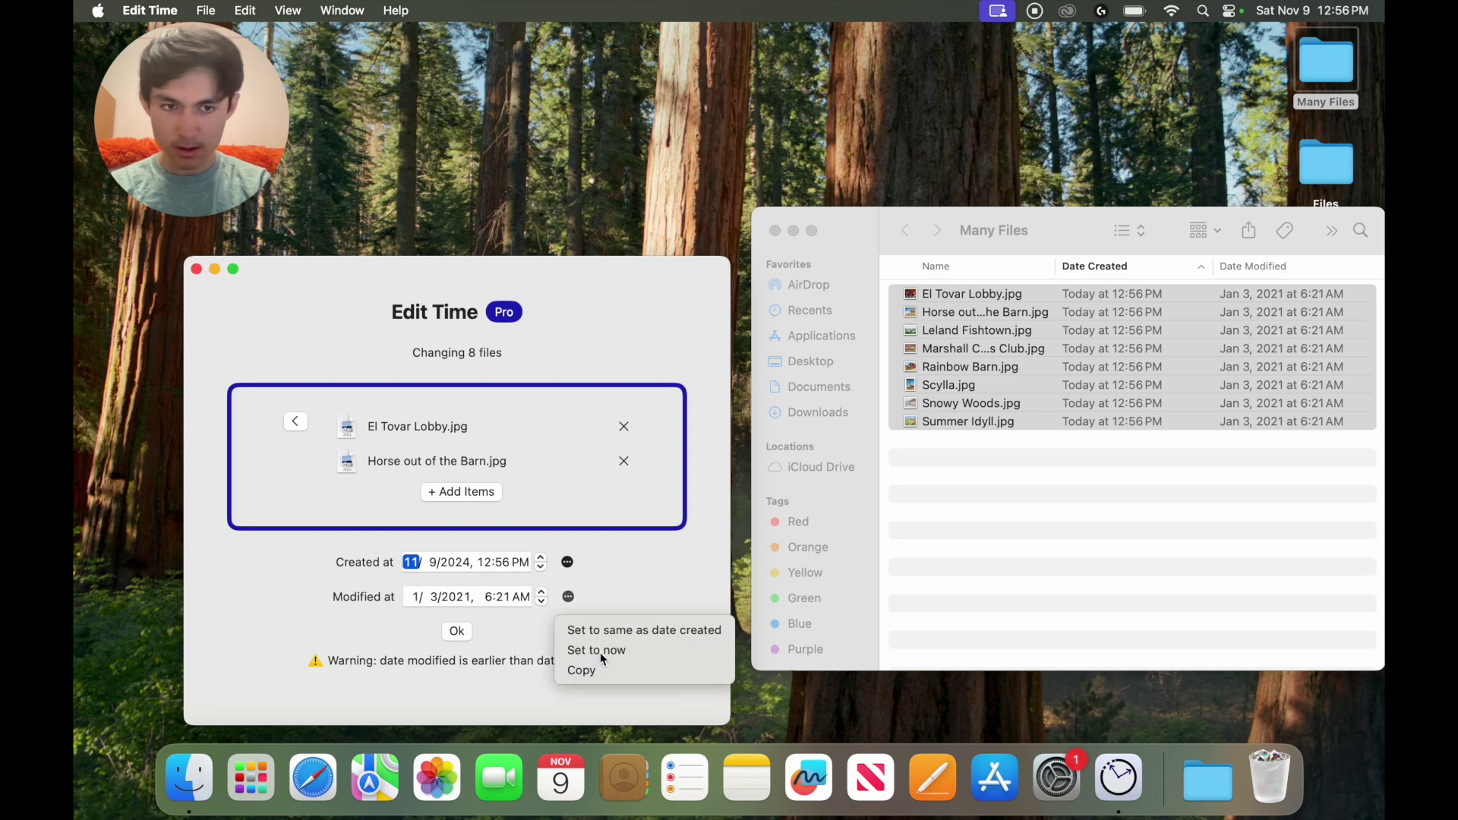
click(601, 651)
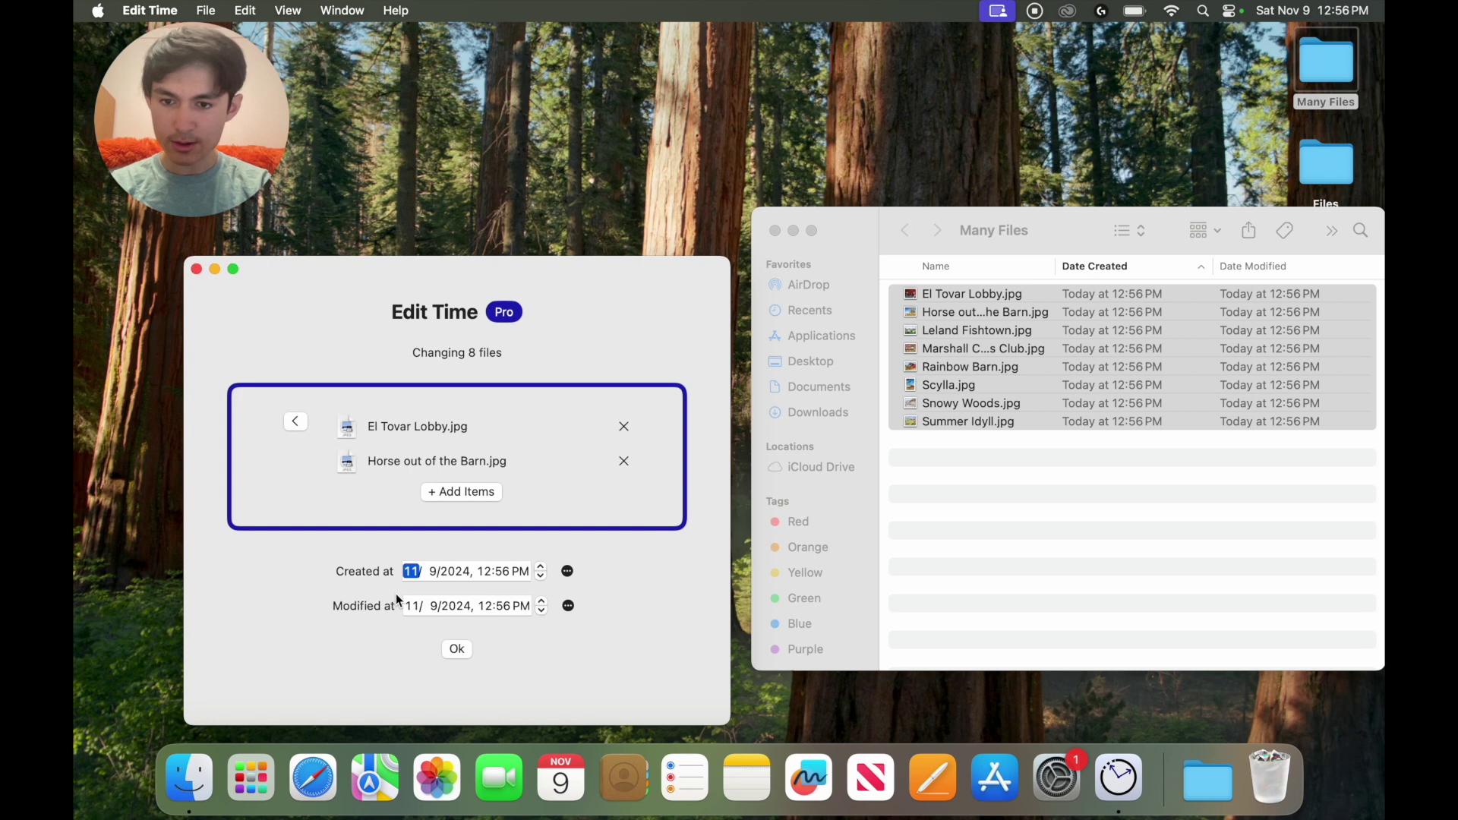
Step: Set the created date to 5/1/2020 and make the modified date match it
key(Tab)
key(Tab)
text(2020)
click(411, 572)
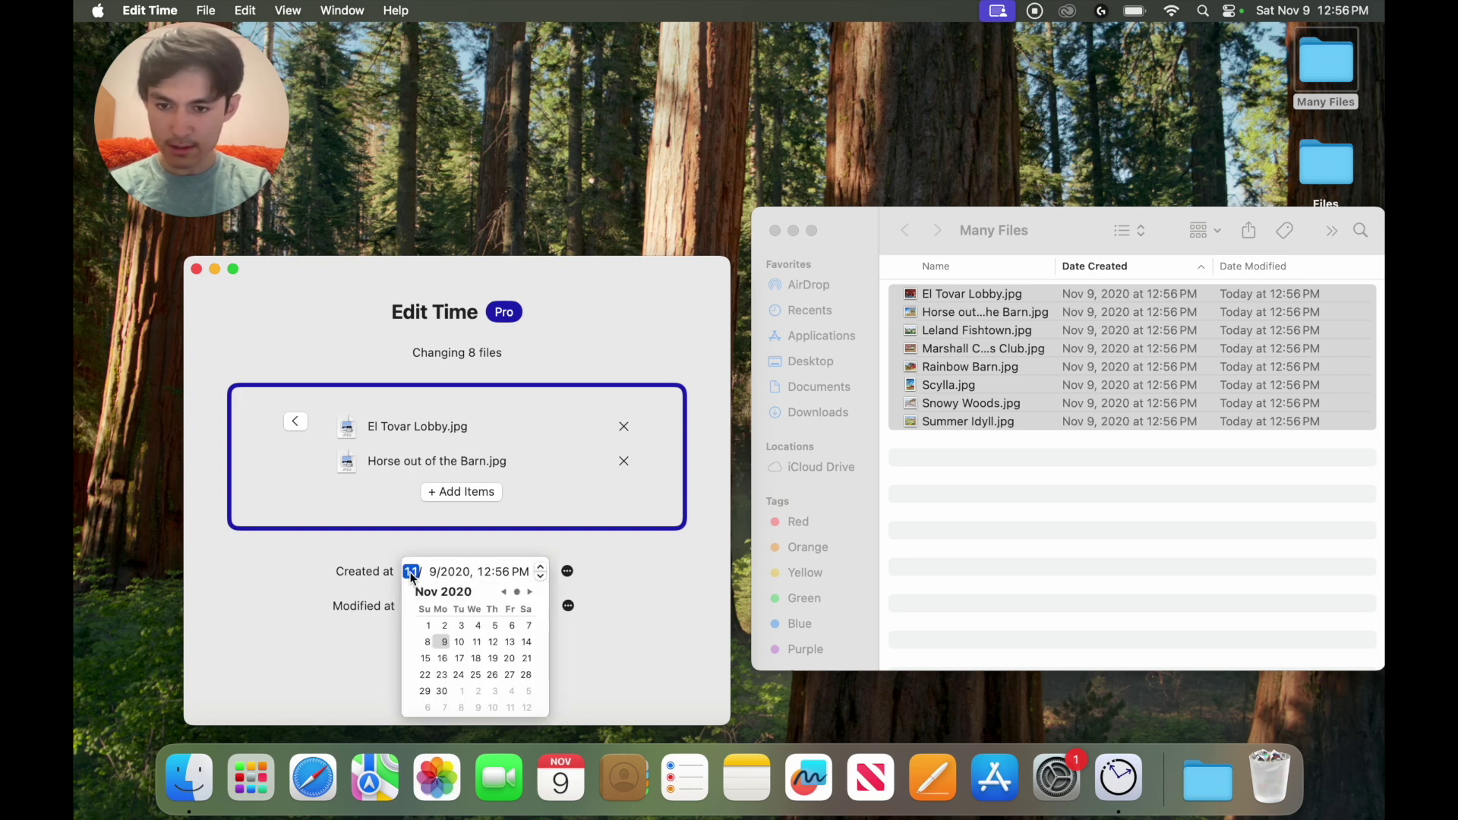
text(5)
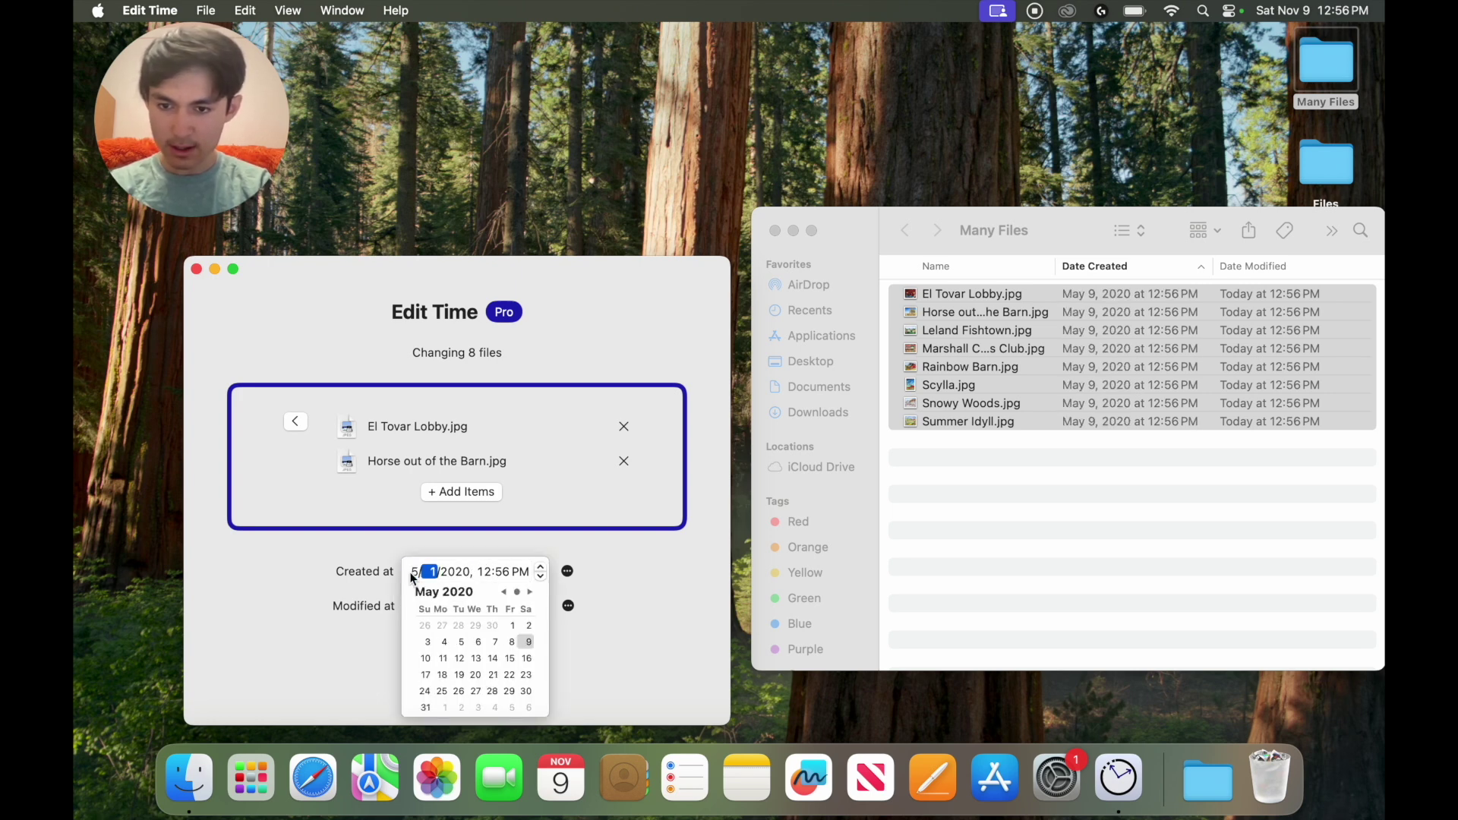
click(411, 605)
text(5/1)
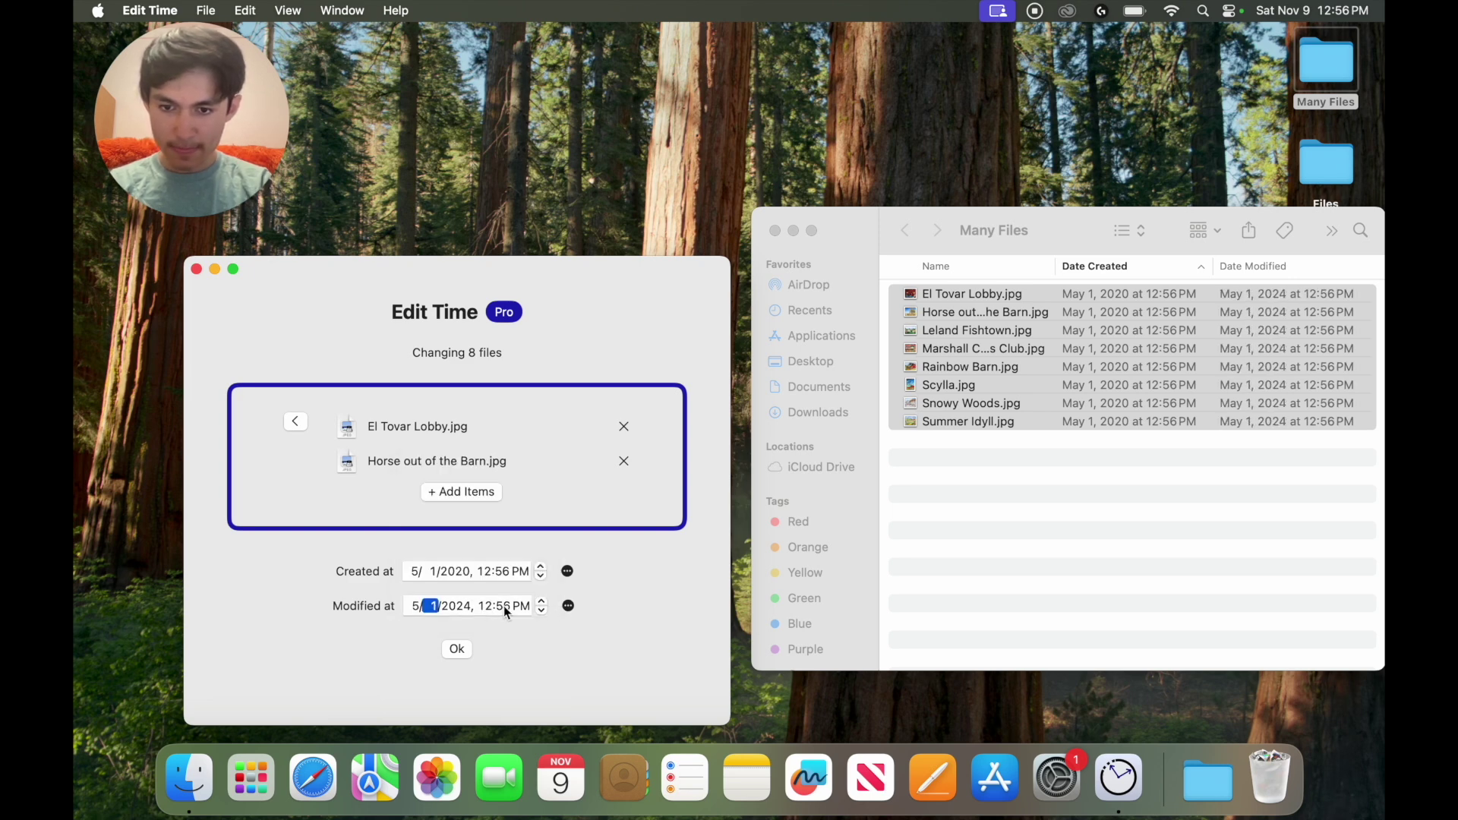
click(567, 606)
click(589, 636)
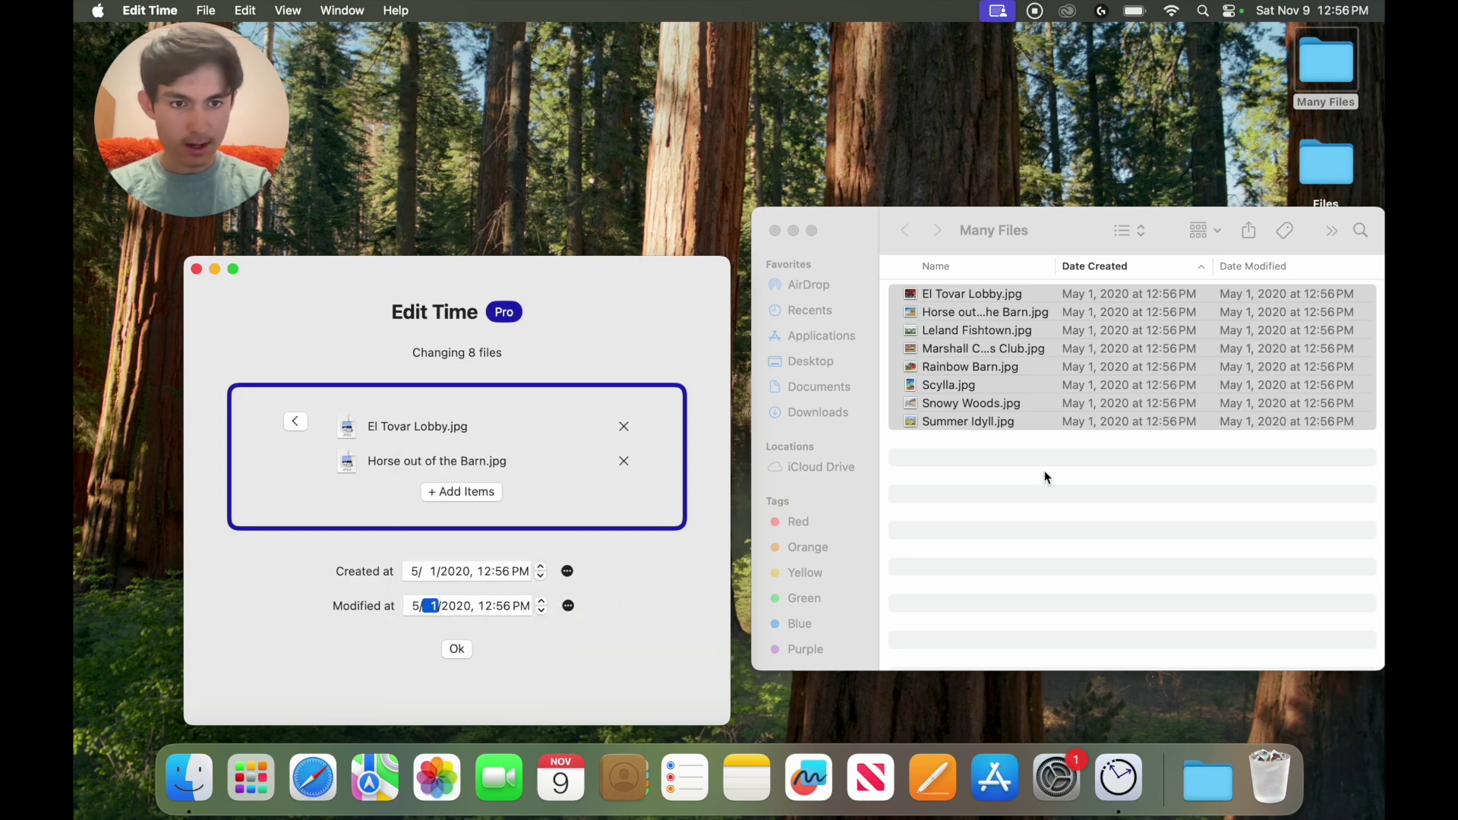